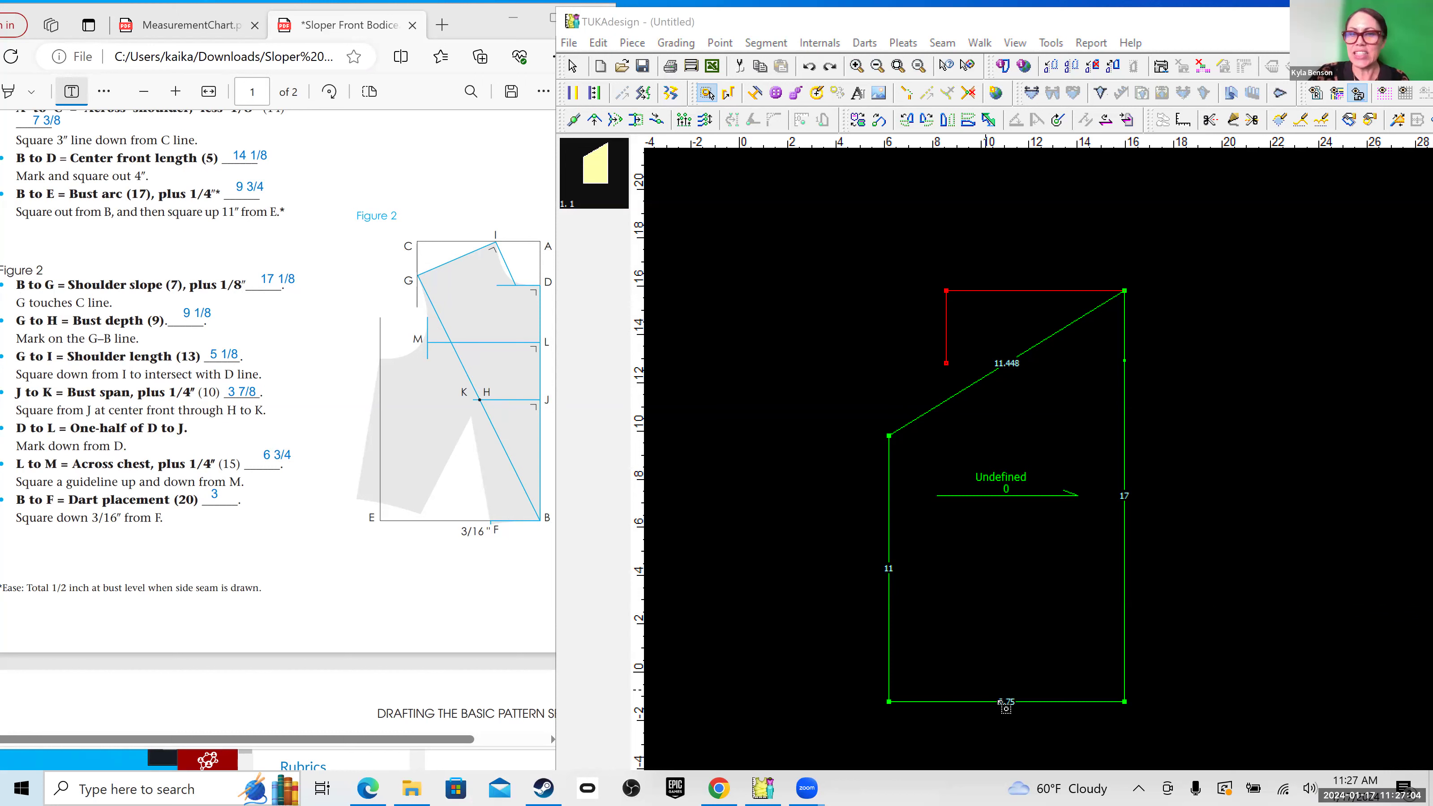
Step: Start a new draft line at the frame's bottom-right corner B
{"action": "left_click", "coordinate": [1126, 702]}
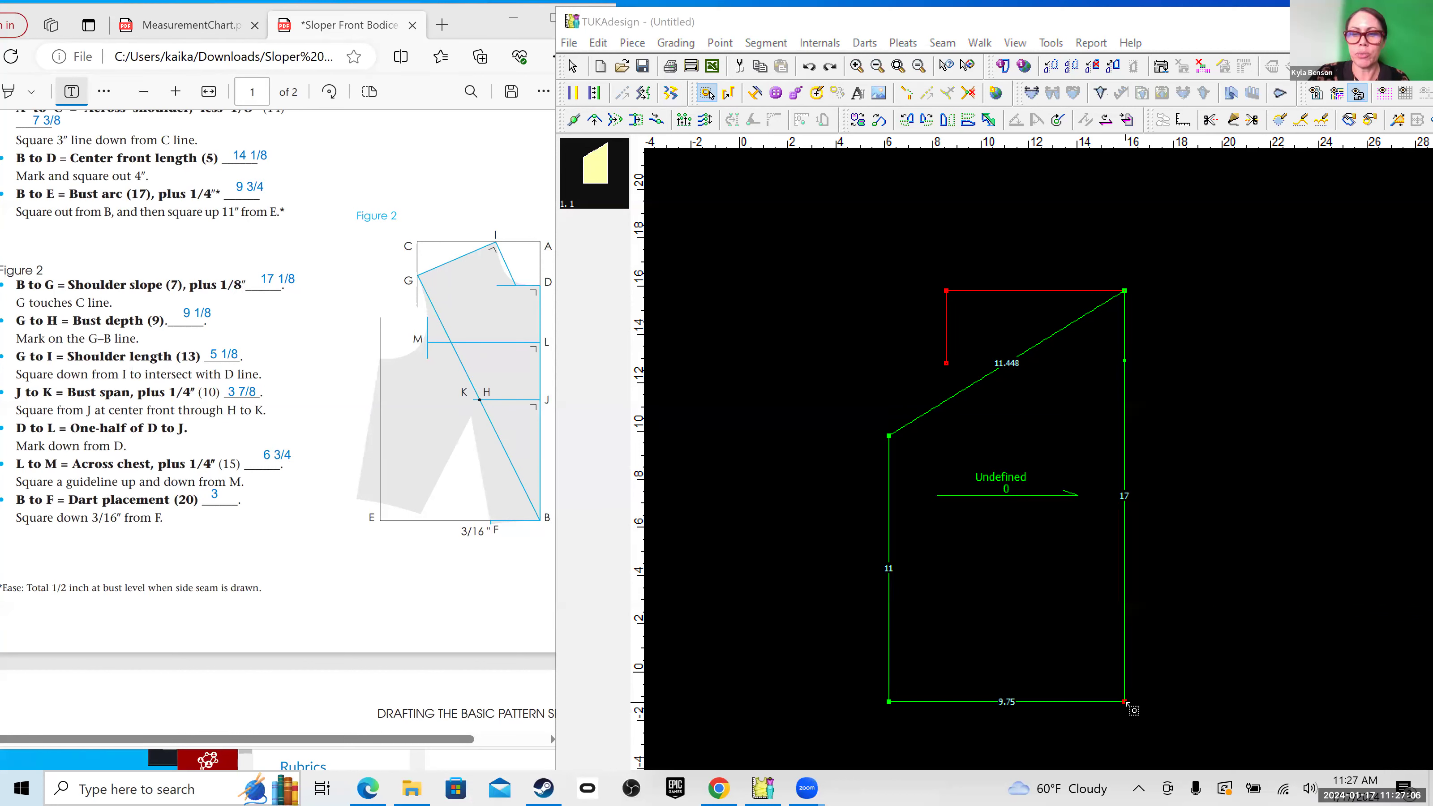
{"action": "left_click", "coordinate": [1235, 120]}
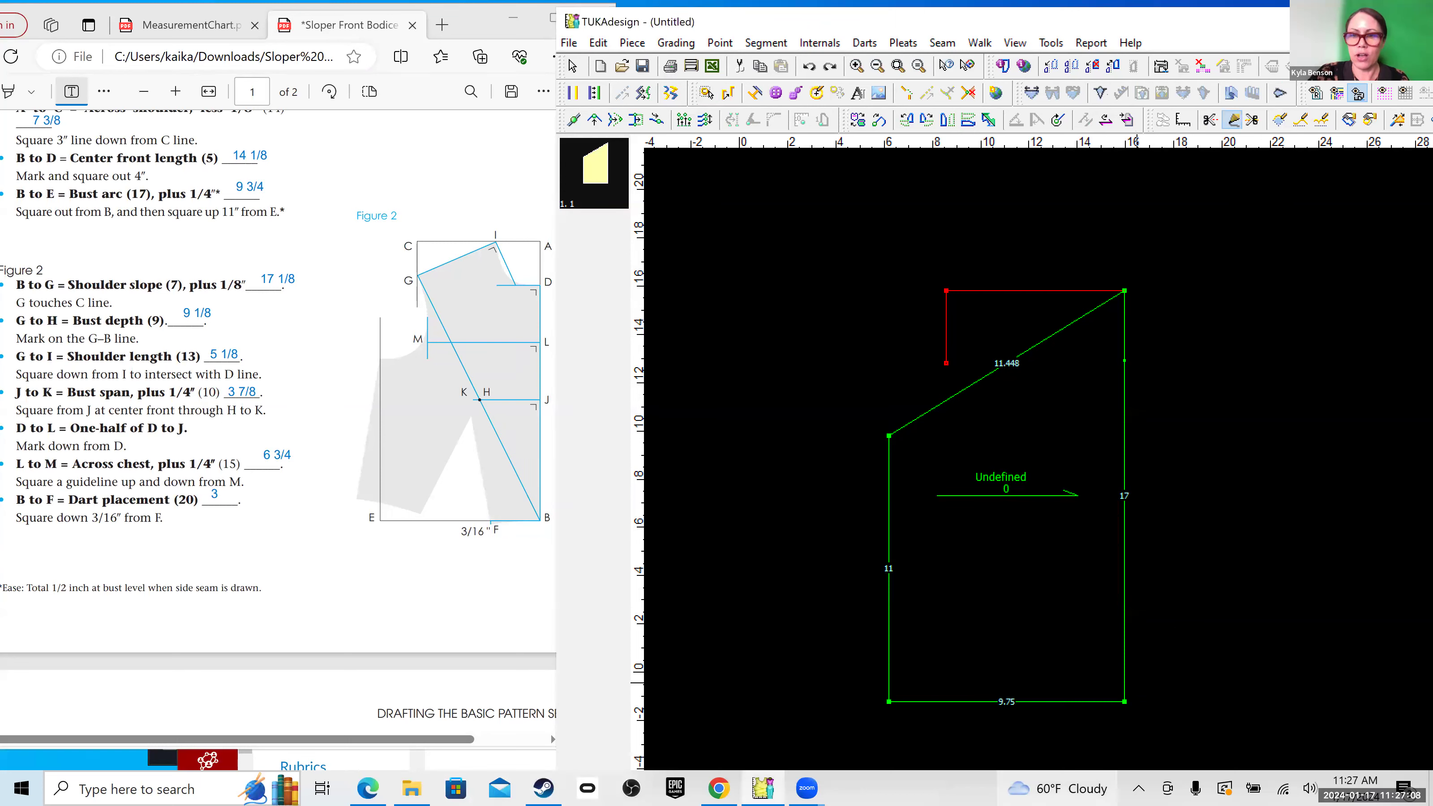
{"action": "left_click", "coordinate": [1126, 703]}
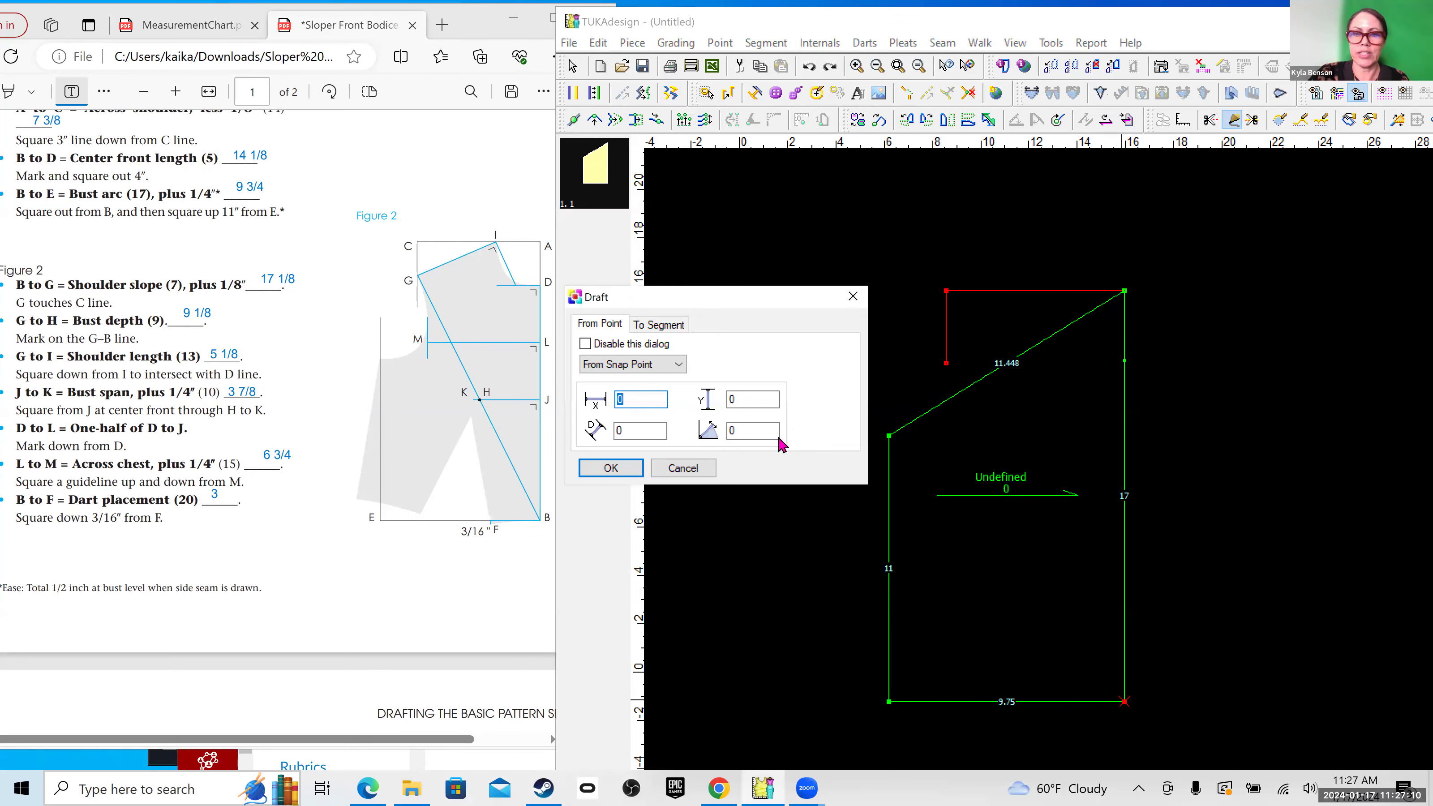
Step: Anchor the line at B with no offset and end it on the red center line
{"action": "left_click", "coordinate": [623, 475]}
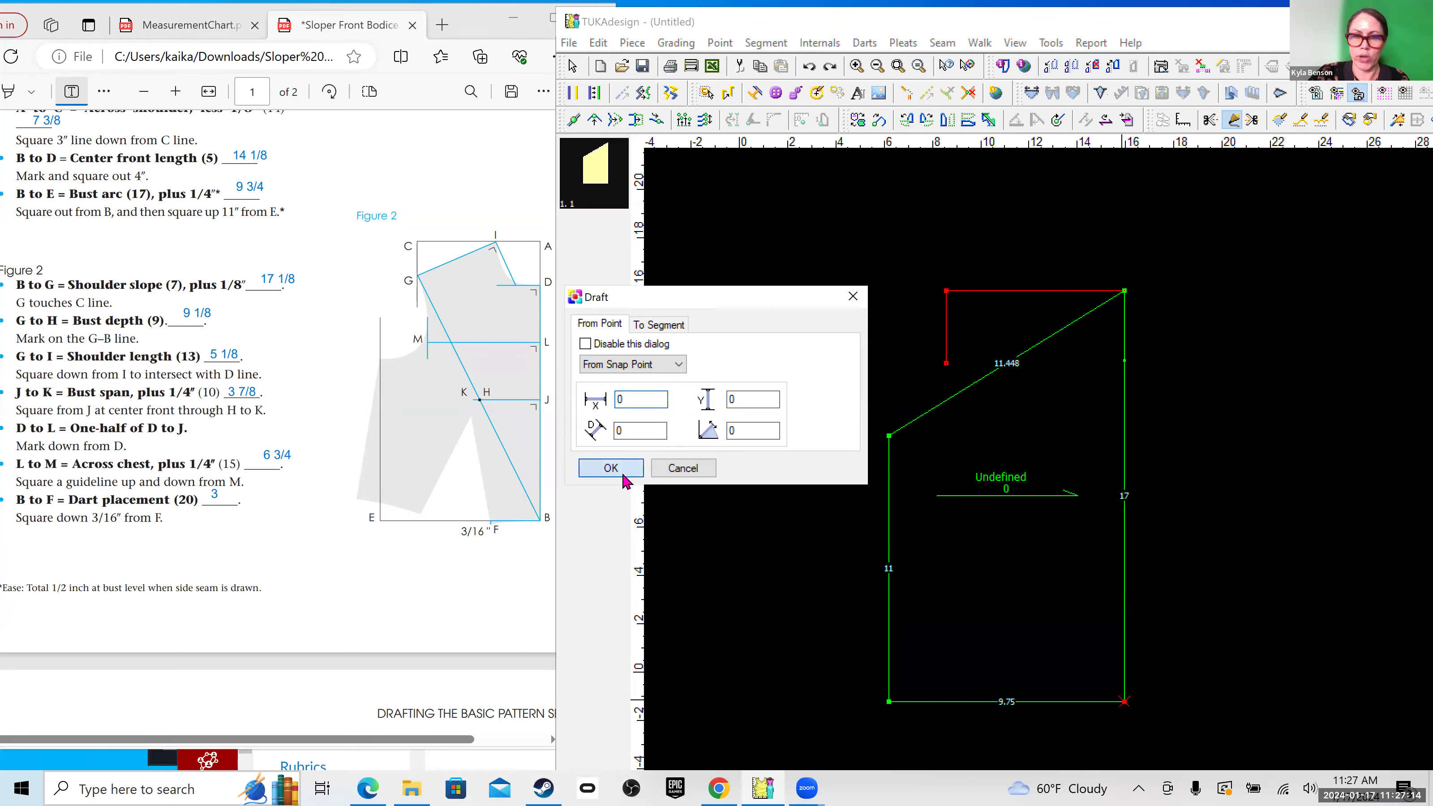
{"action": "left_click", "coordinate": [974, 456]}
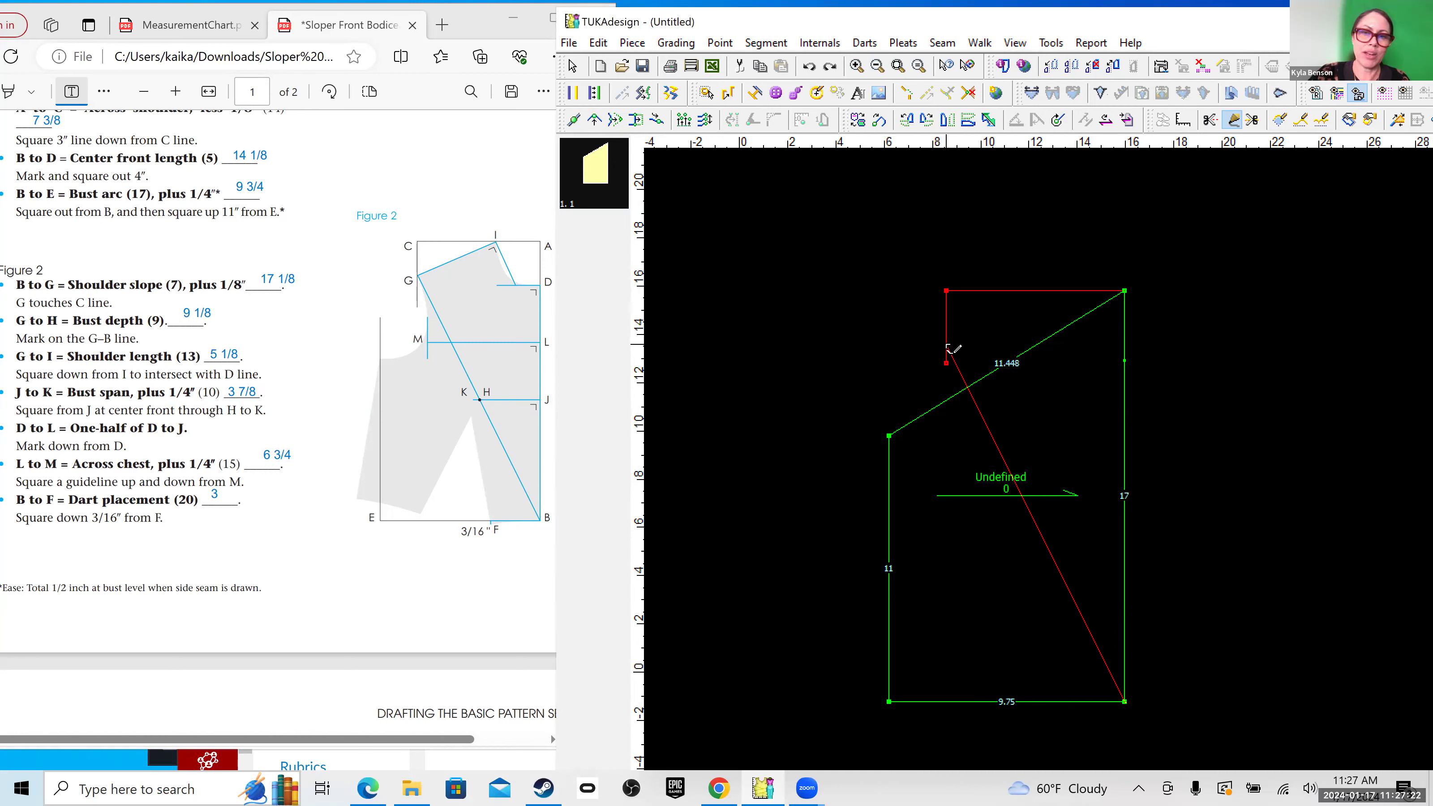
{"action": "left_click", "coordinate": [947, 319]}
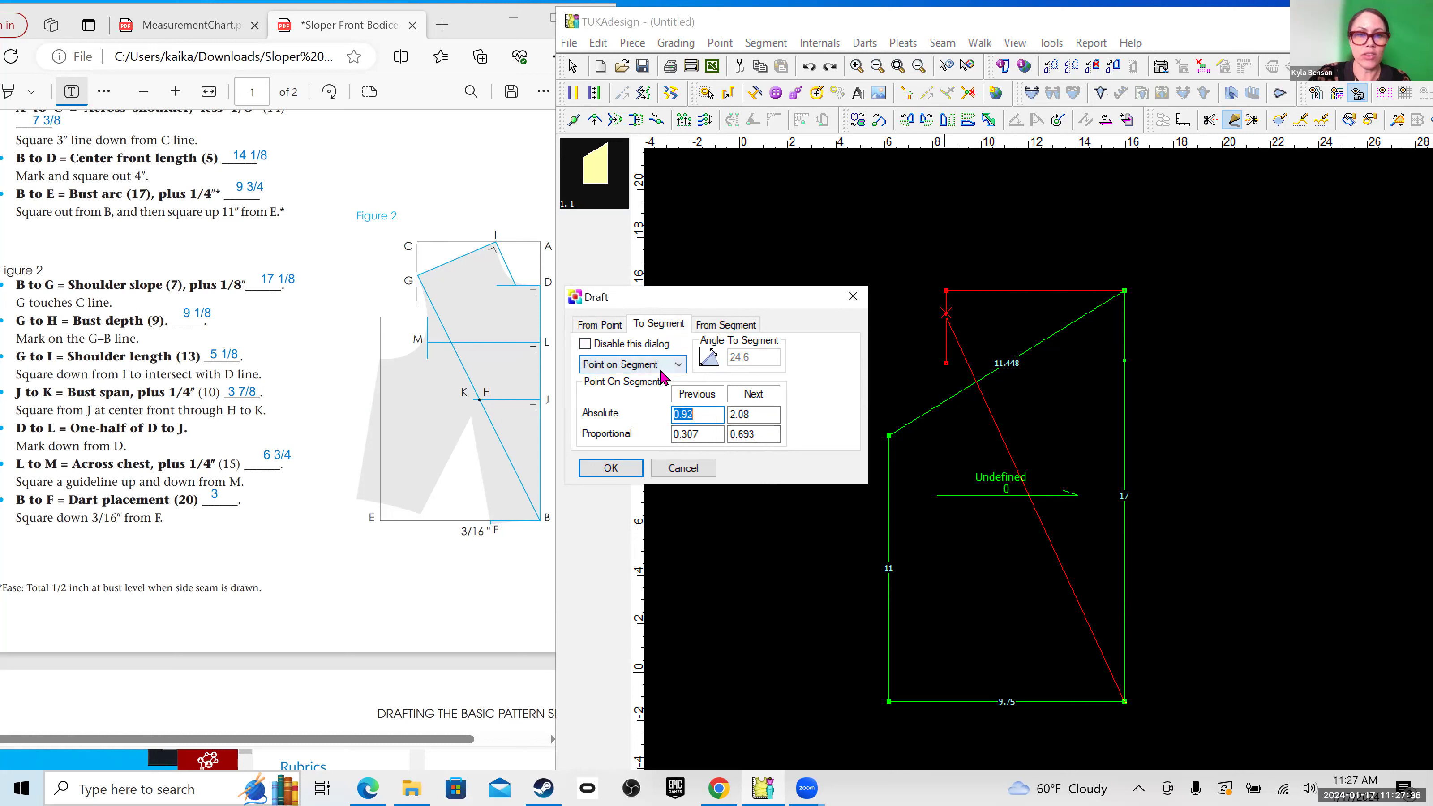
{"action": "left_click", "coordinate": [678, 366]}
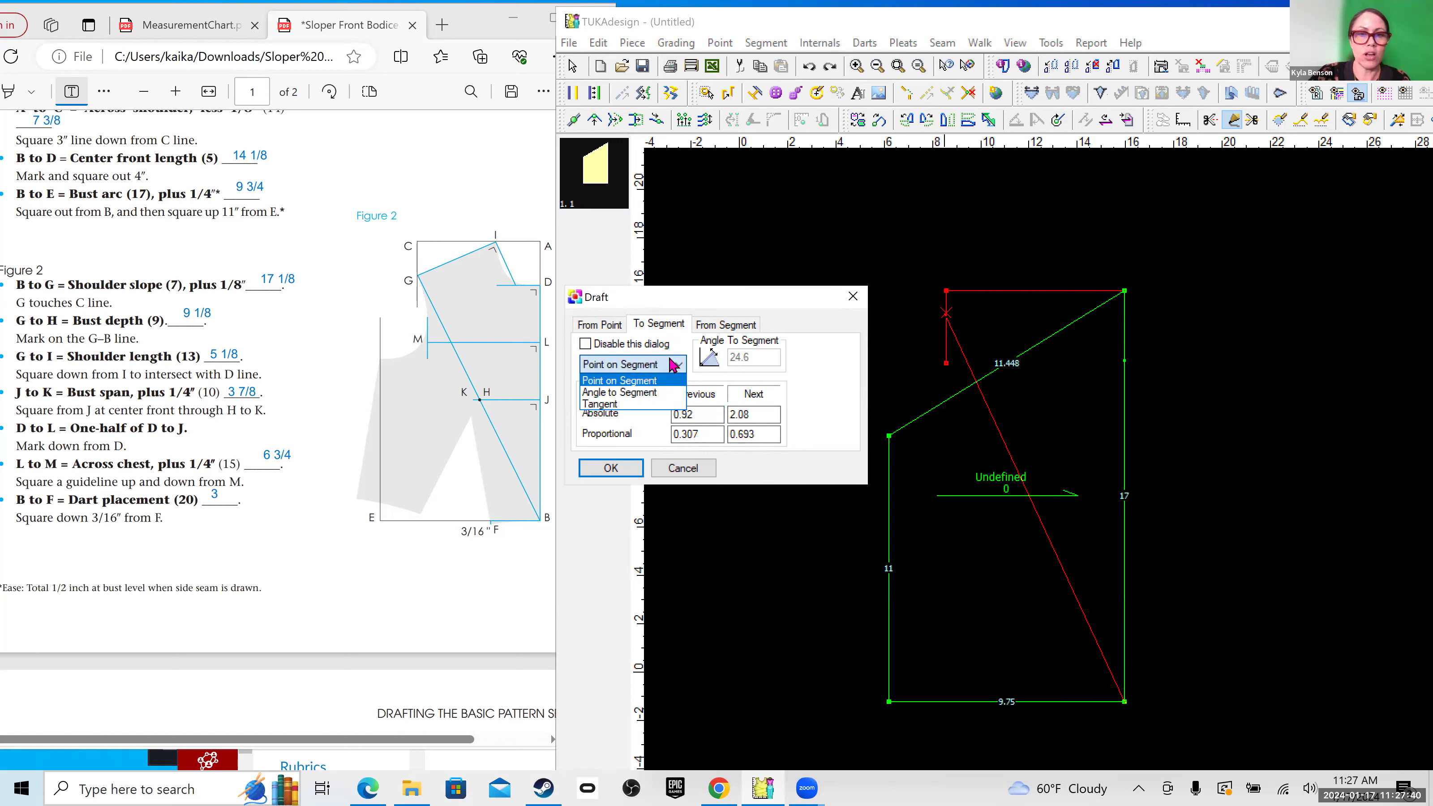
{"action": "left_click", "coordinate": [675, 365]}
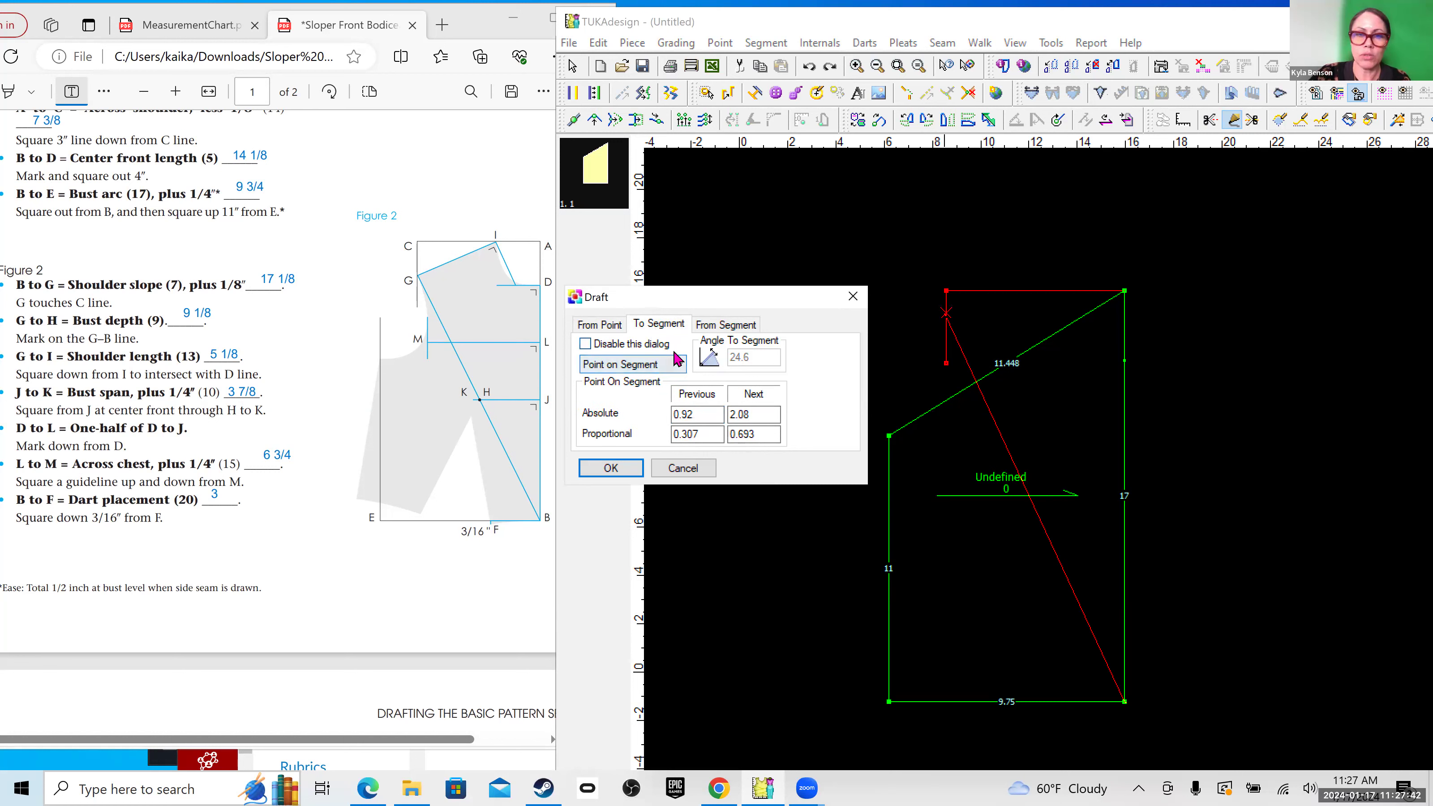
Step: Set the line length from B to 17 1/8 and confirm the shoulder slope line
{"action": "left_click", "coordinate": [604, 325]}
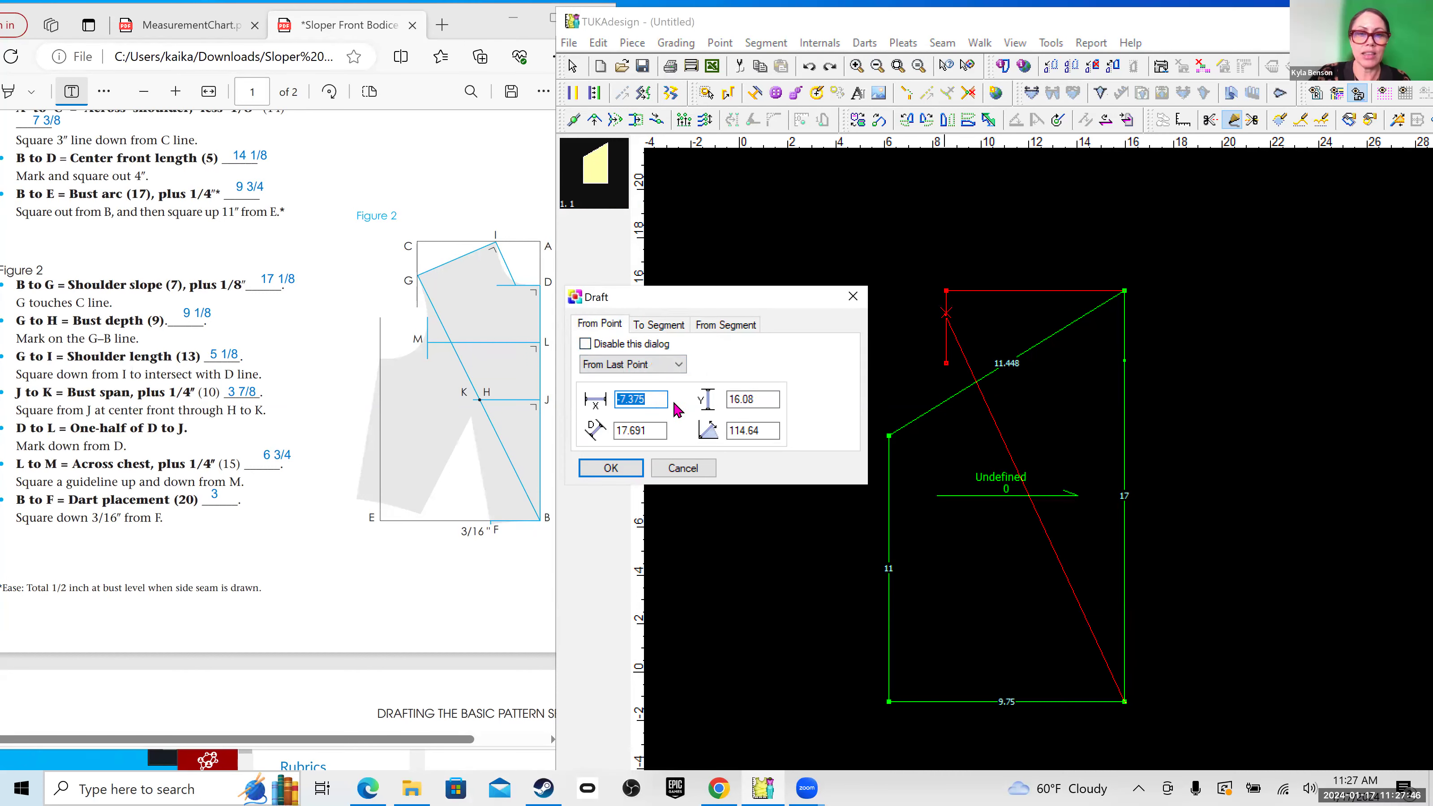
{"action": "left_click", "coordinate": [655, 427]}
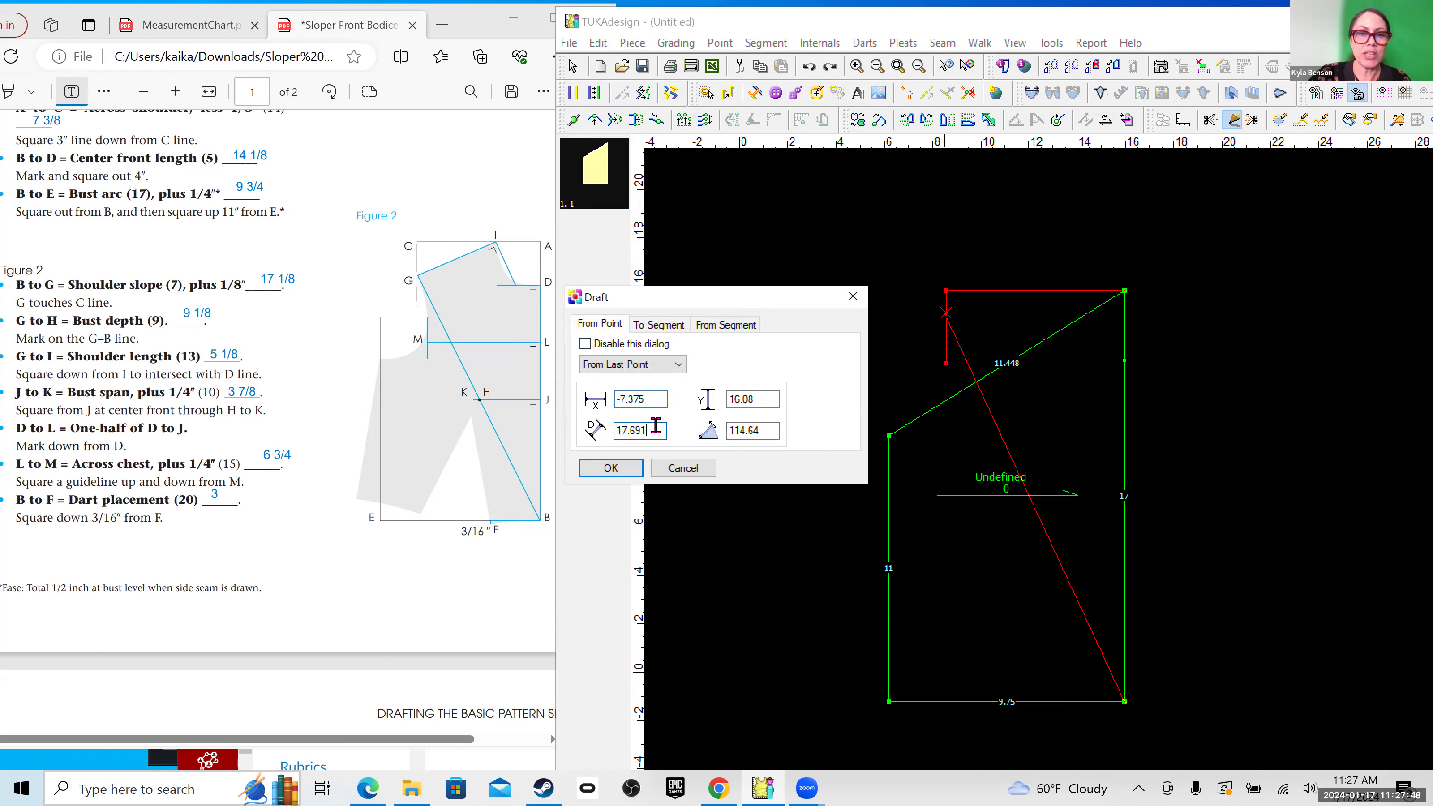
{"action": "left_click_drag", "start_coordinate": [658, 427], "coordinate": [630, 431]}
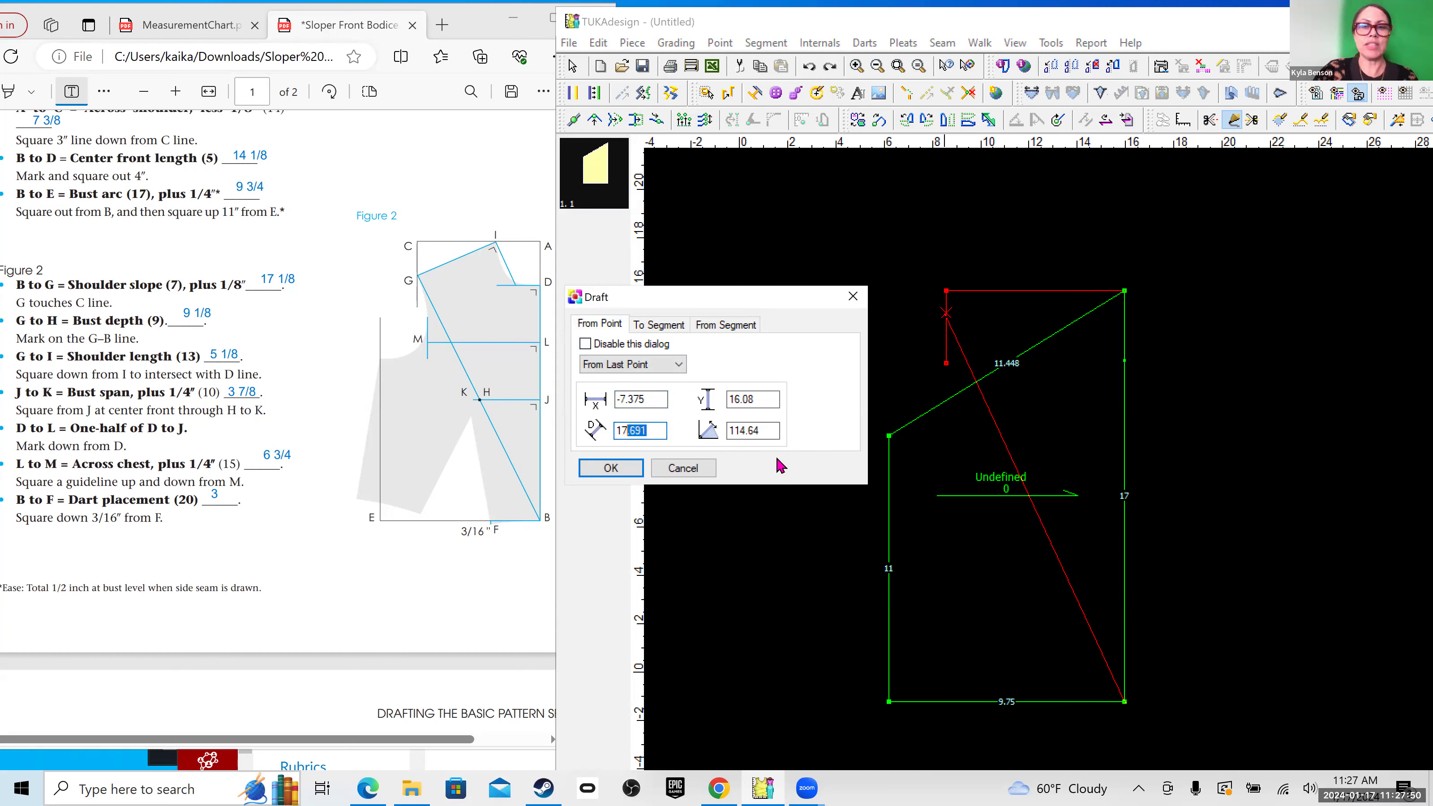
{"action": "type", "text": "1/8"}
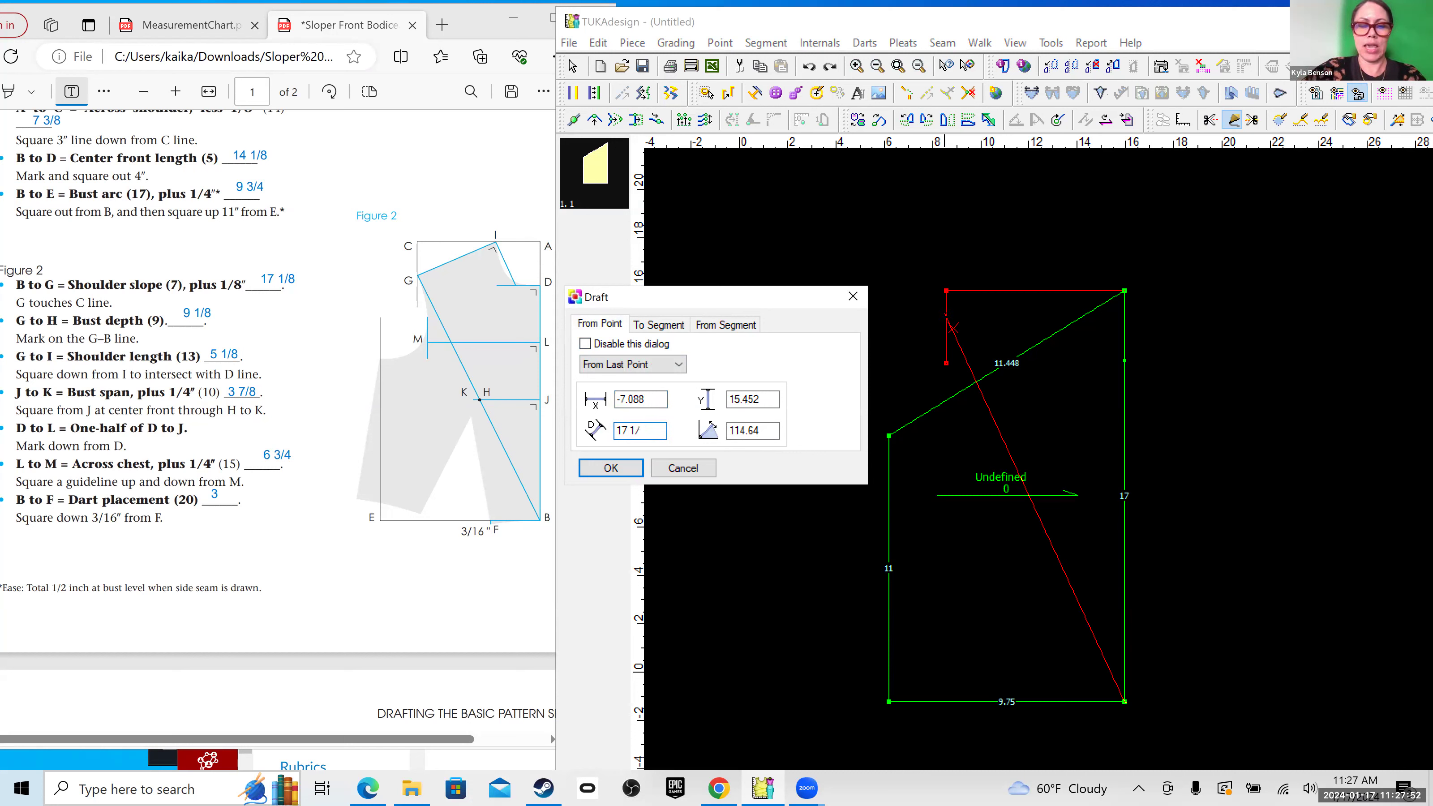
{"action": "left_click", "coordinate": [763, 427]}
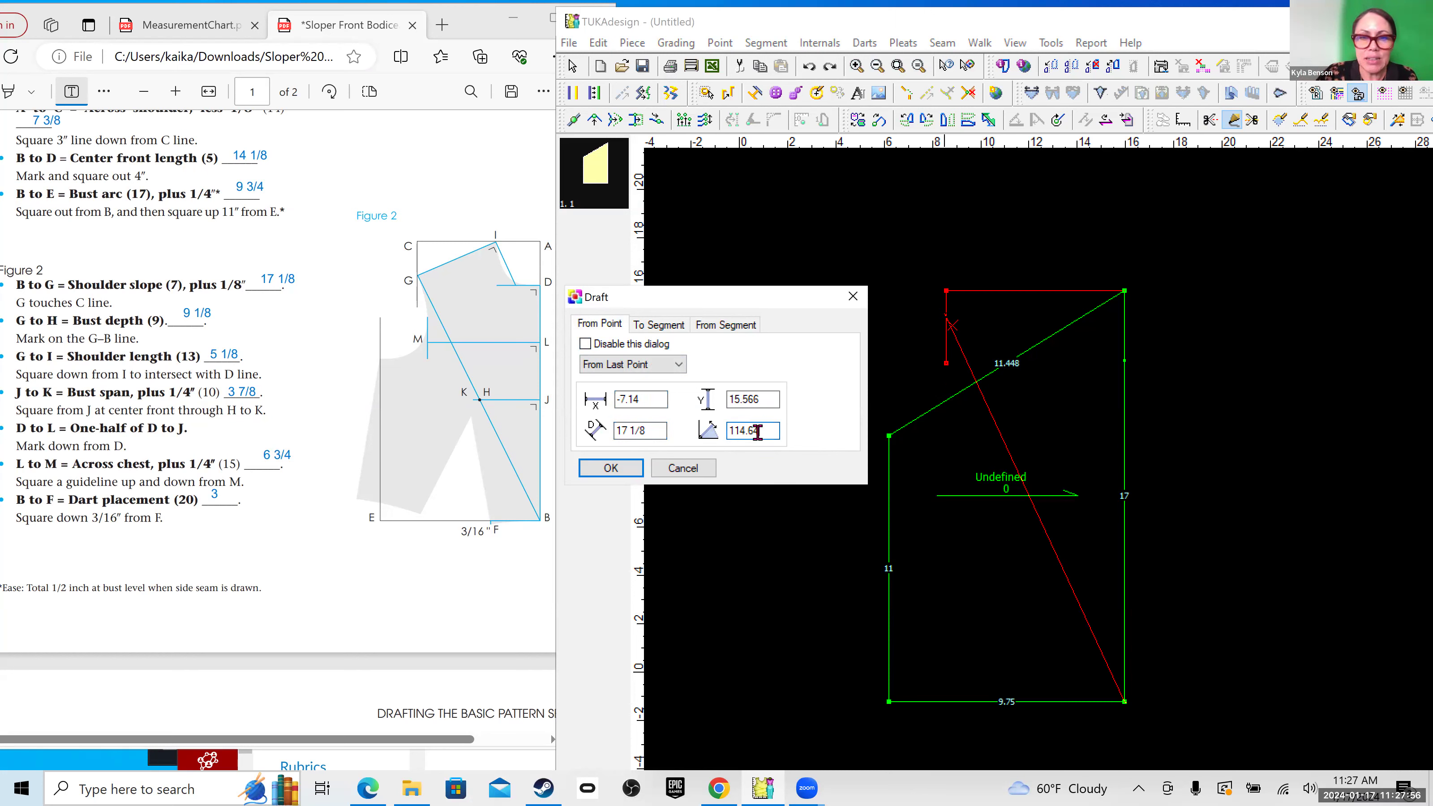
{"action": "left_click", "coordinate": [656, 325]}
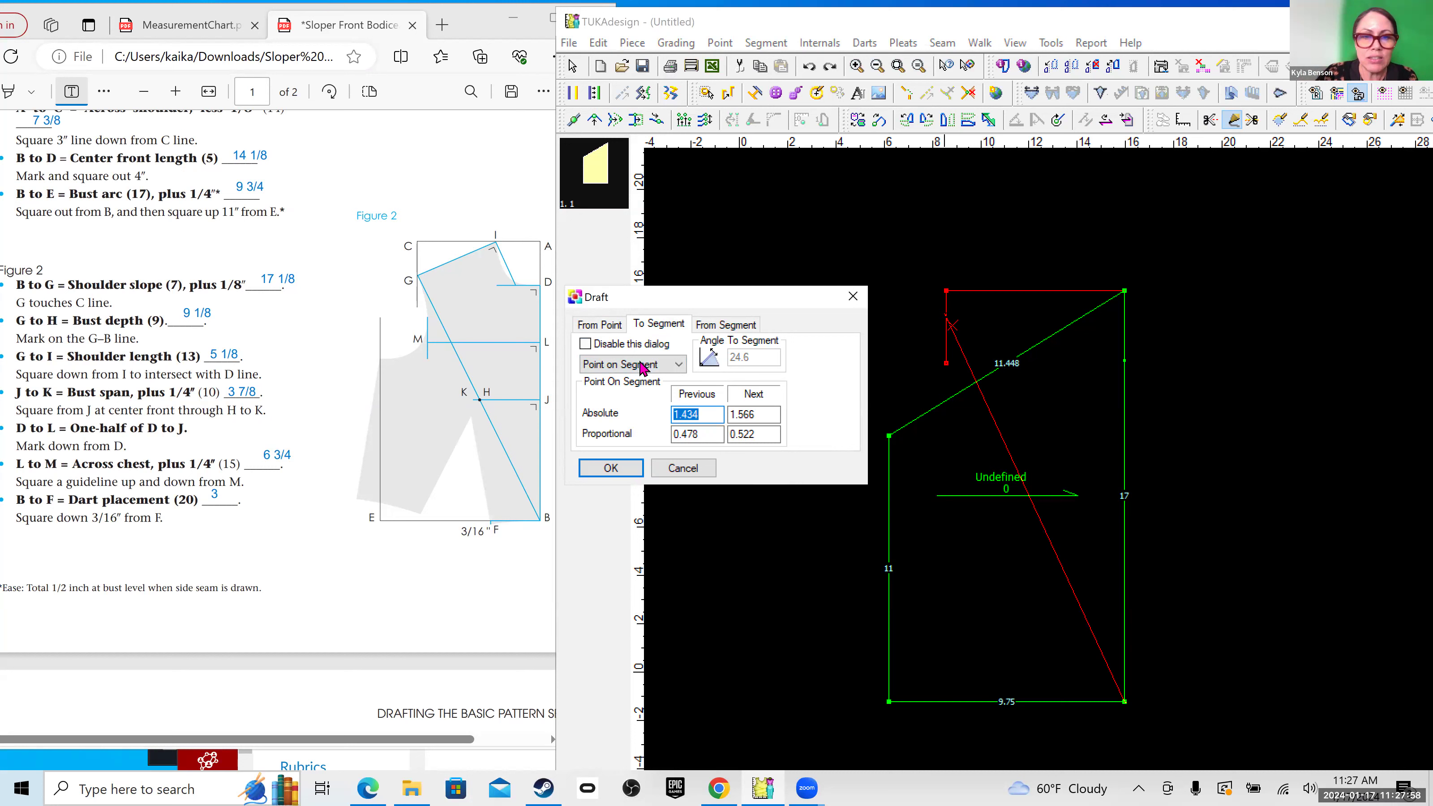
{"action": "left_click", "coordinate": [598, 324]}
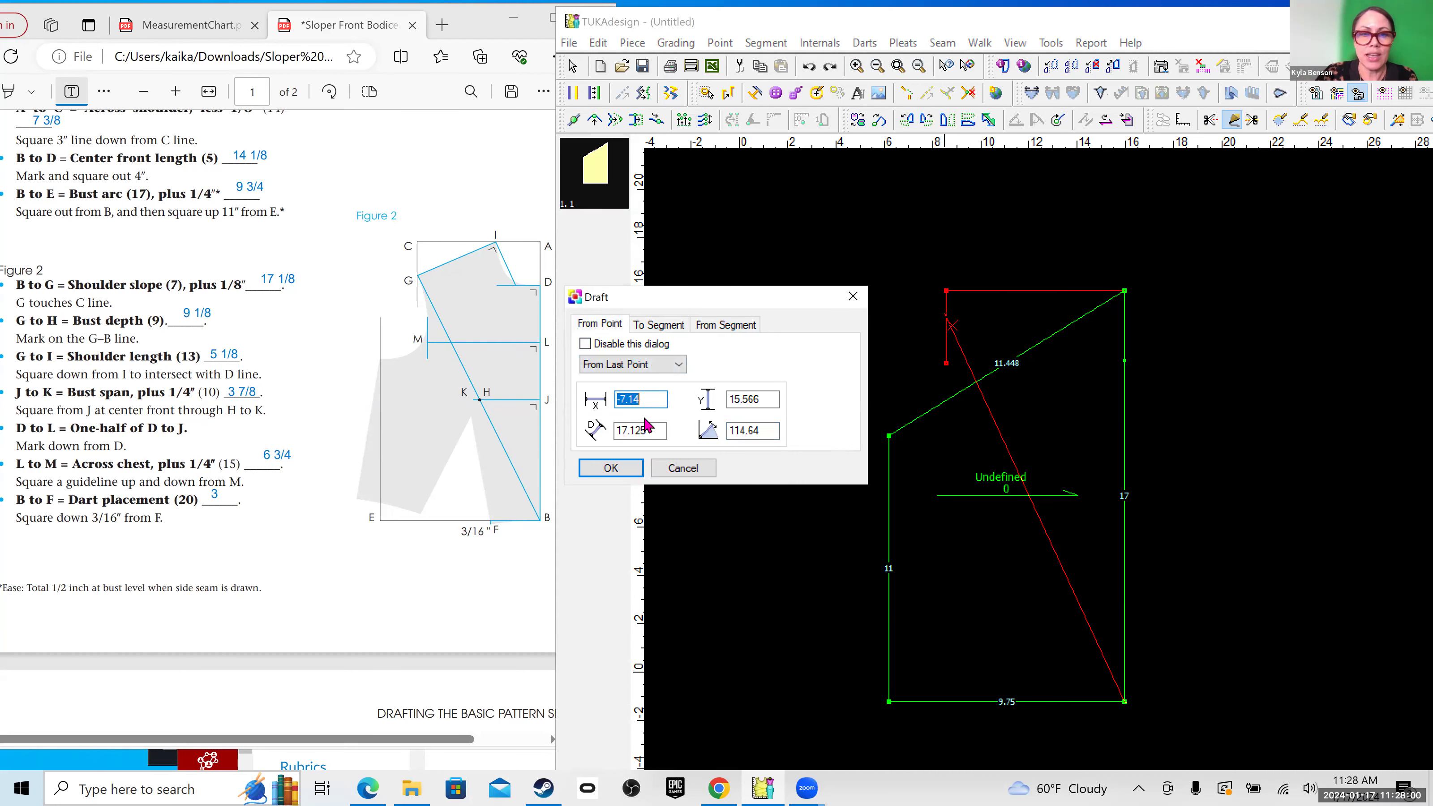
{"action": "left_click", "coordinate": [623, 471]}
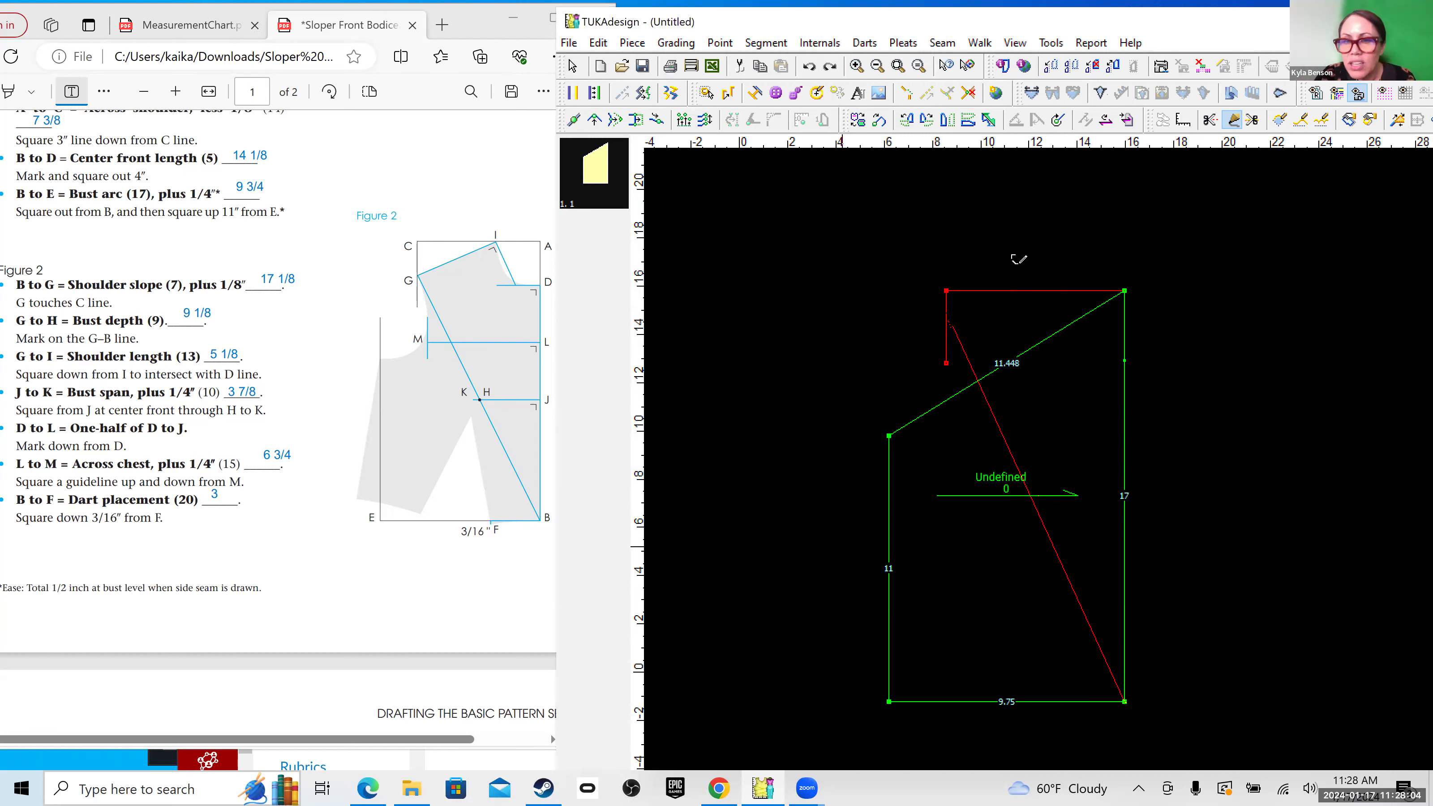
Step: Zoom around the top of the draft and start a new line at point G
{"action": "scroll", "coordinate": [993, 317], "scroll_direction": "up", "scroll_amount": 3}
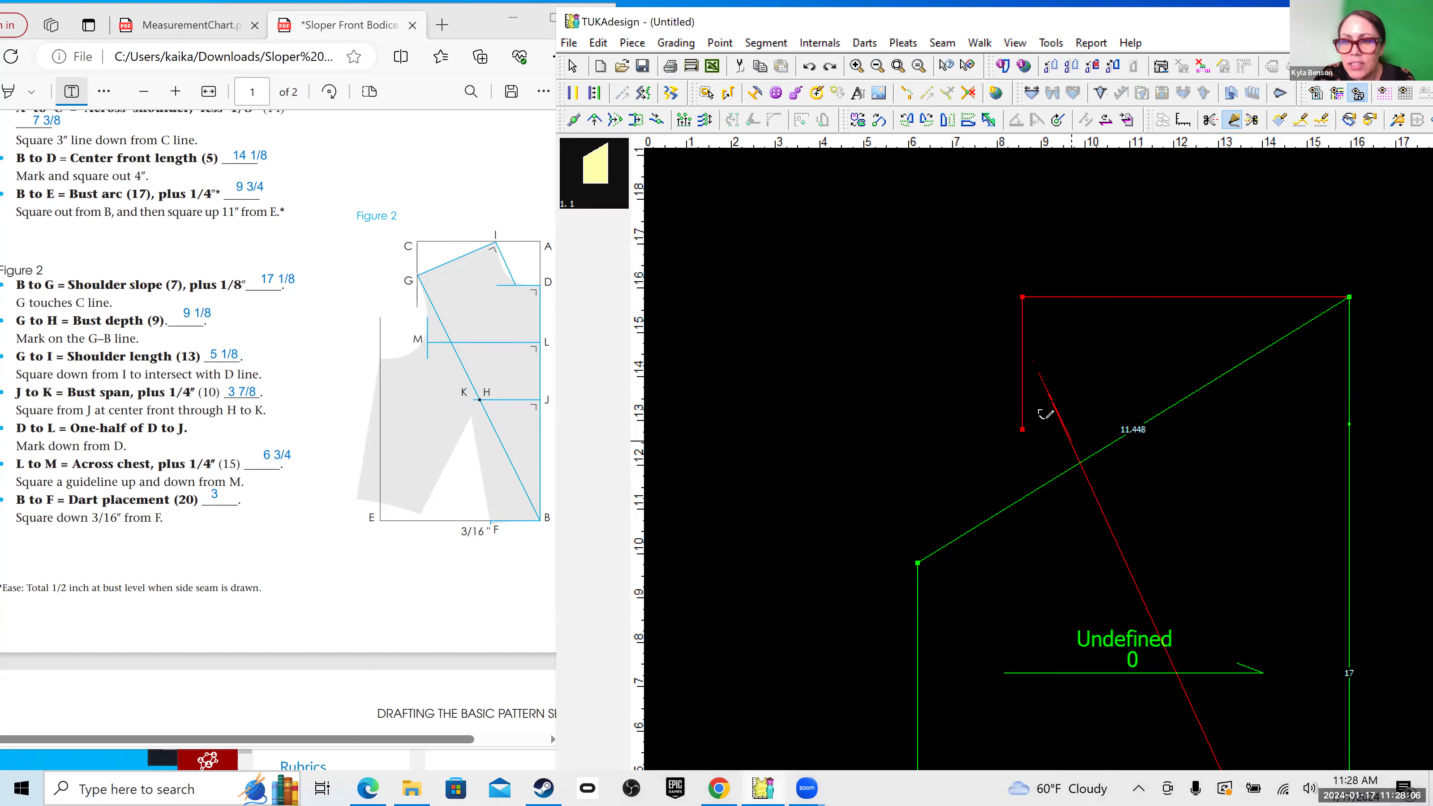
{"action": "scroll", "coordinate": [1088, 464], "scroll_direction": "down", "scroll_amount": 2}
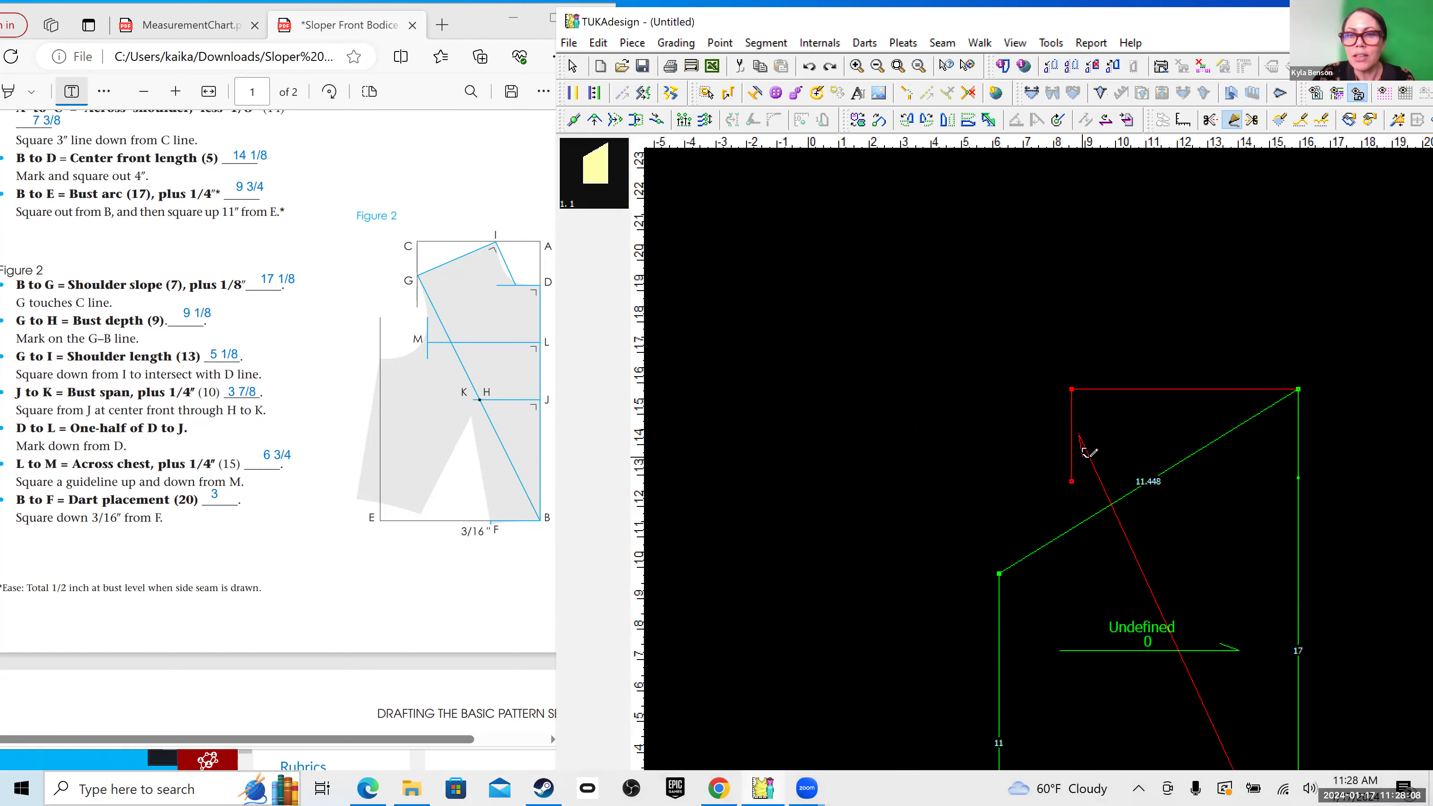
{"action": "scroll", "coordinate": [1079, 469], "scroll_direction": "down", "scroll_amount": 1}
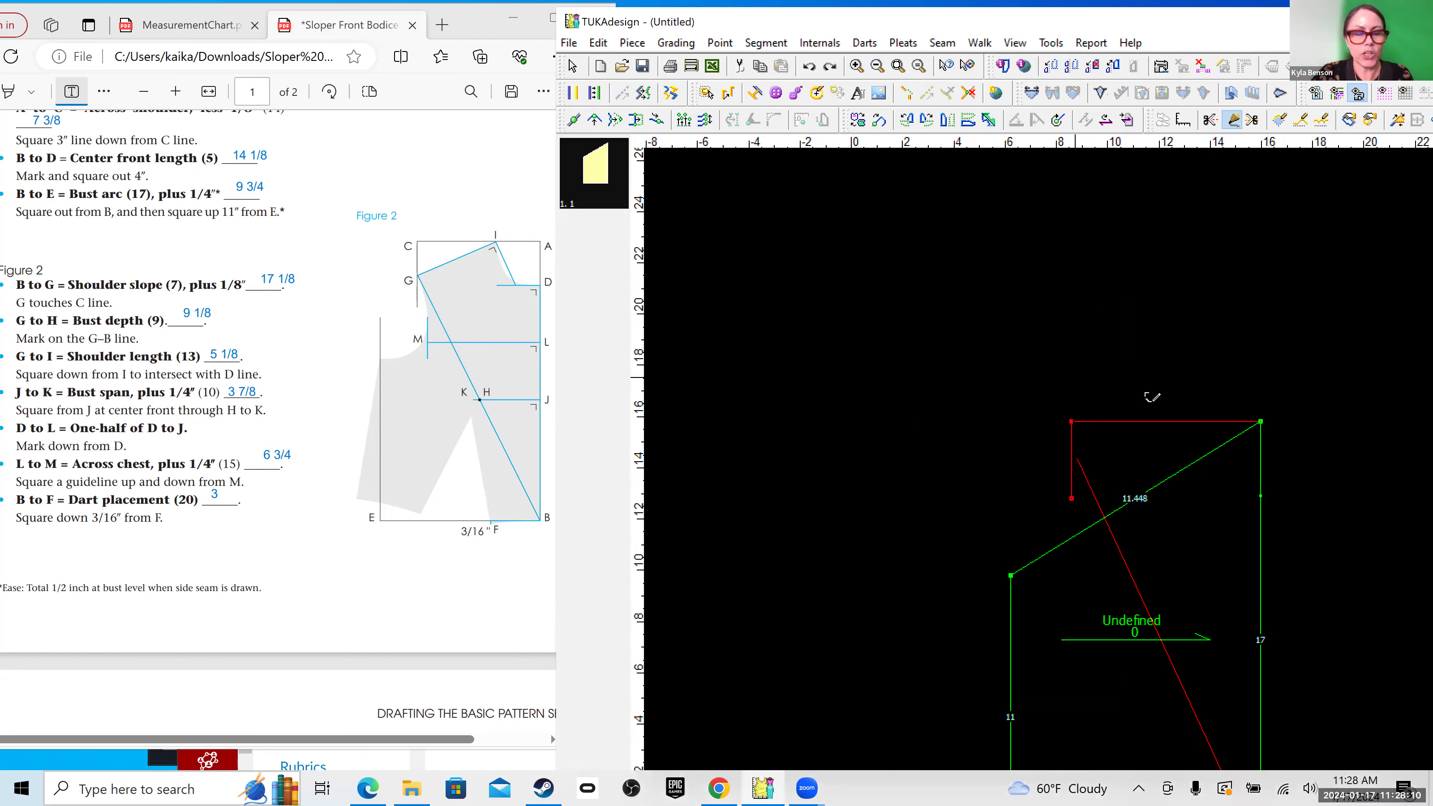
{"action": "left_click", "coordinate": [1078, 459]}
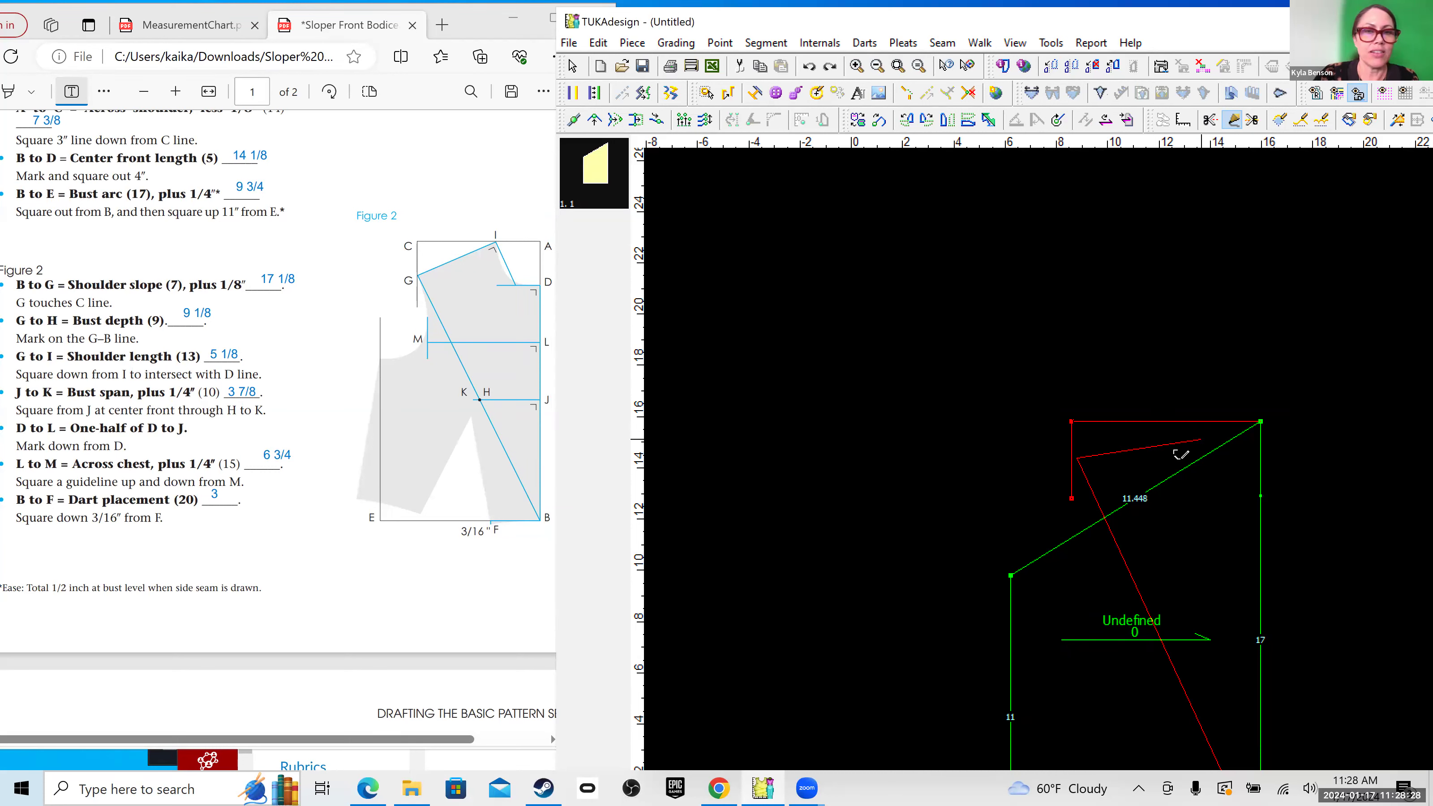
Step: End the shoulder line at a point on the top red edge, 5 1/8 from G
{"action": "left_click", "coordinate": [1186, 423]}
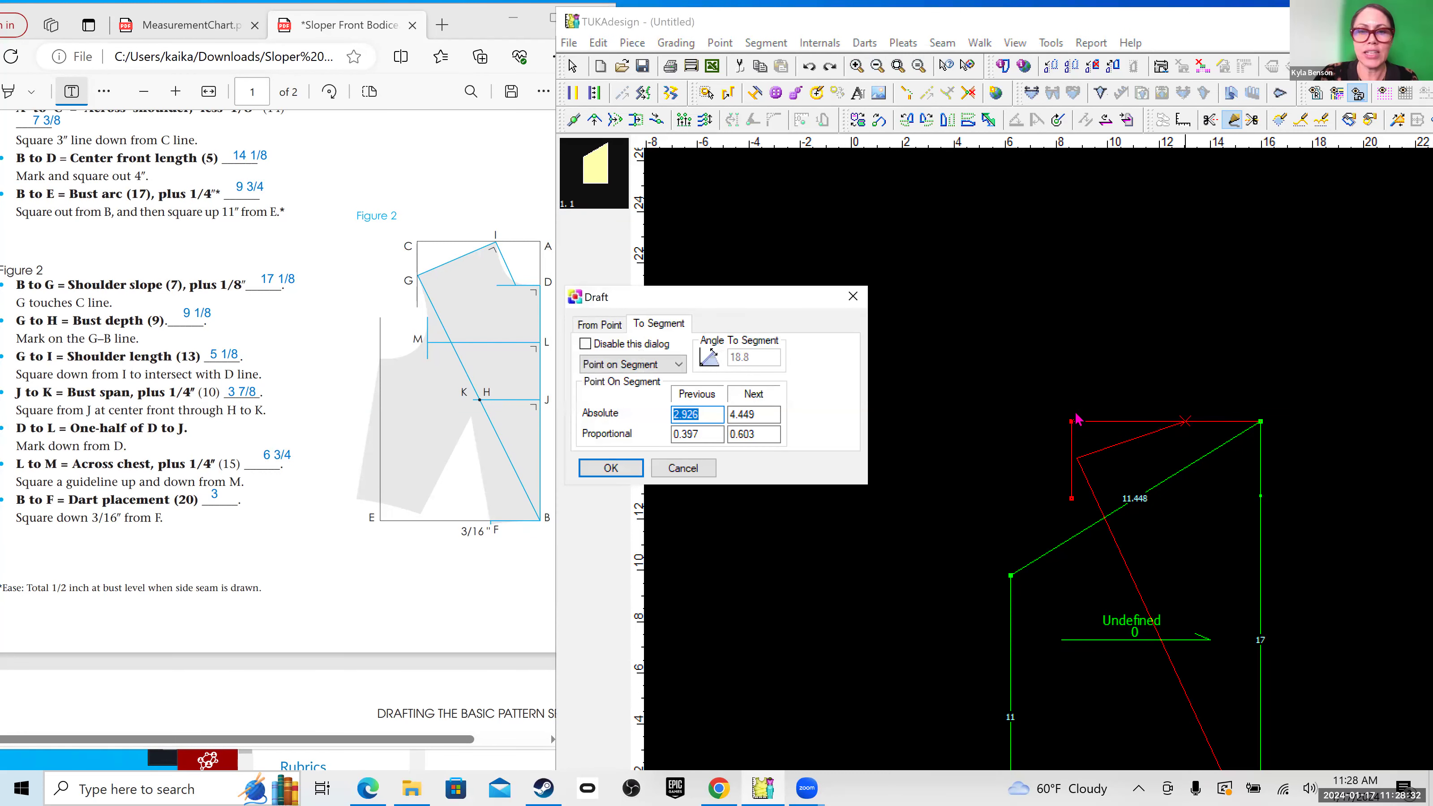
{"action": "left_click", "coordinate": [592, 331]}
{"action": "left_click_drag", "start_coordinate": [653, 427], "coordinate": [598, 430]}
{"action": "type", "text": "5 1/8"}
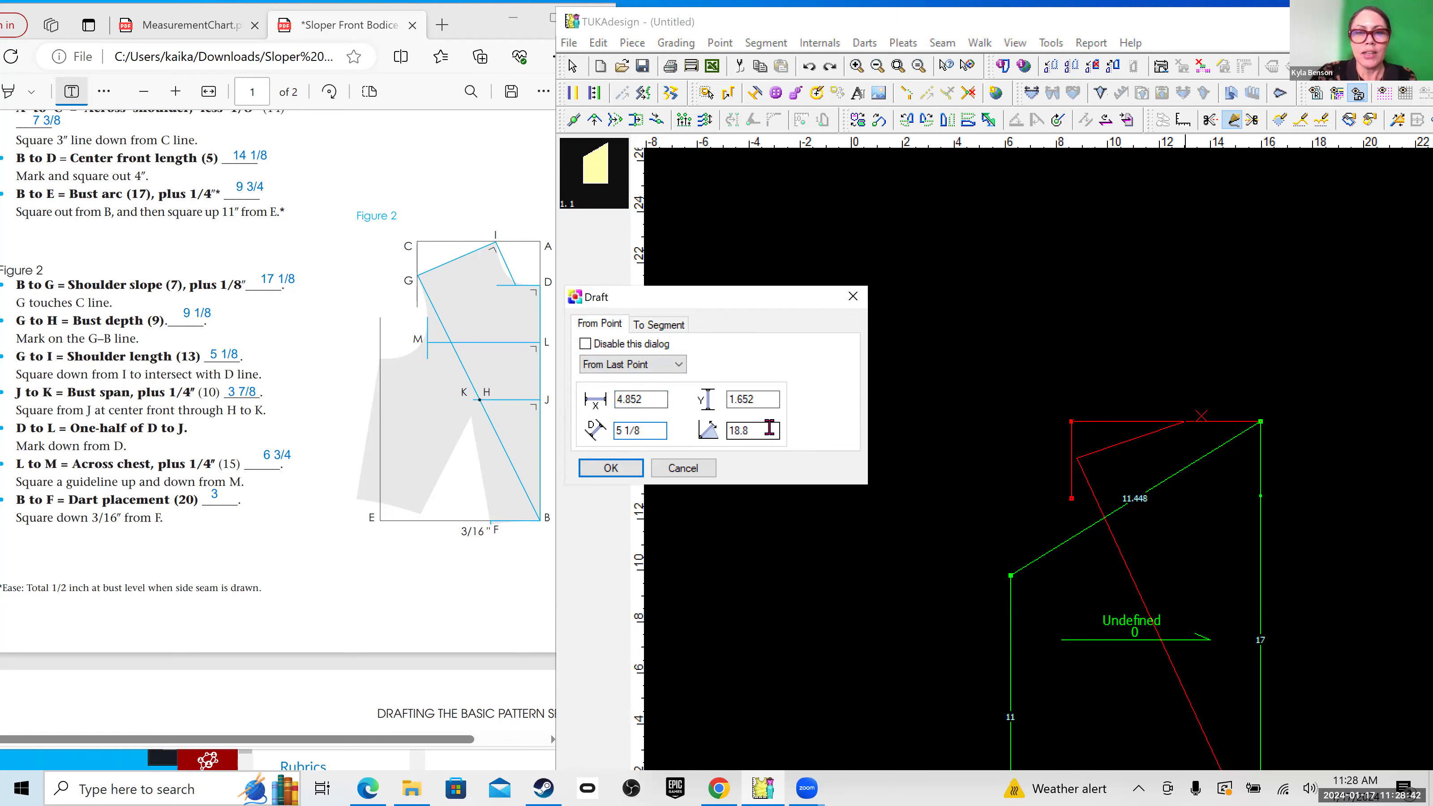
{"action": "left_click", "coordinate": [671, 324]}
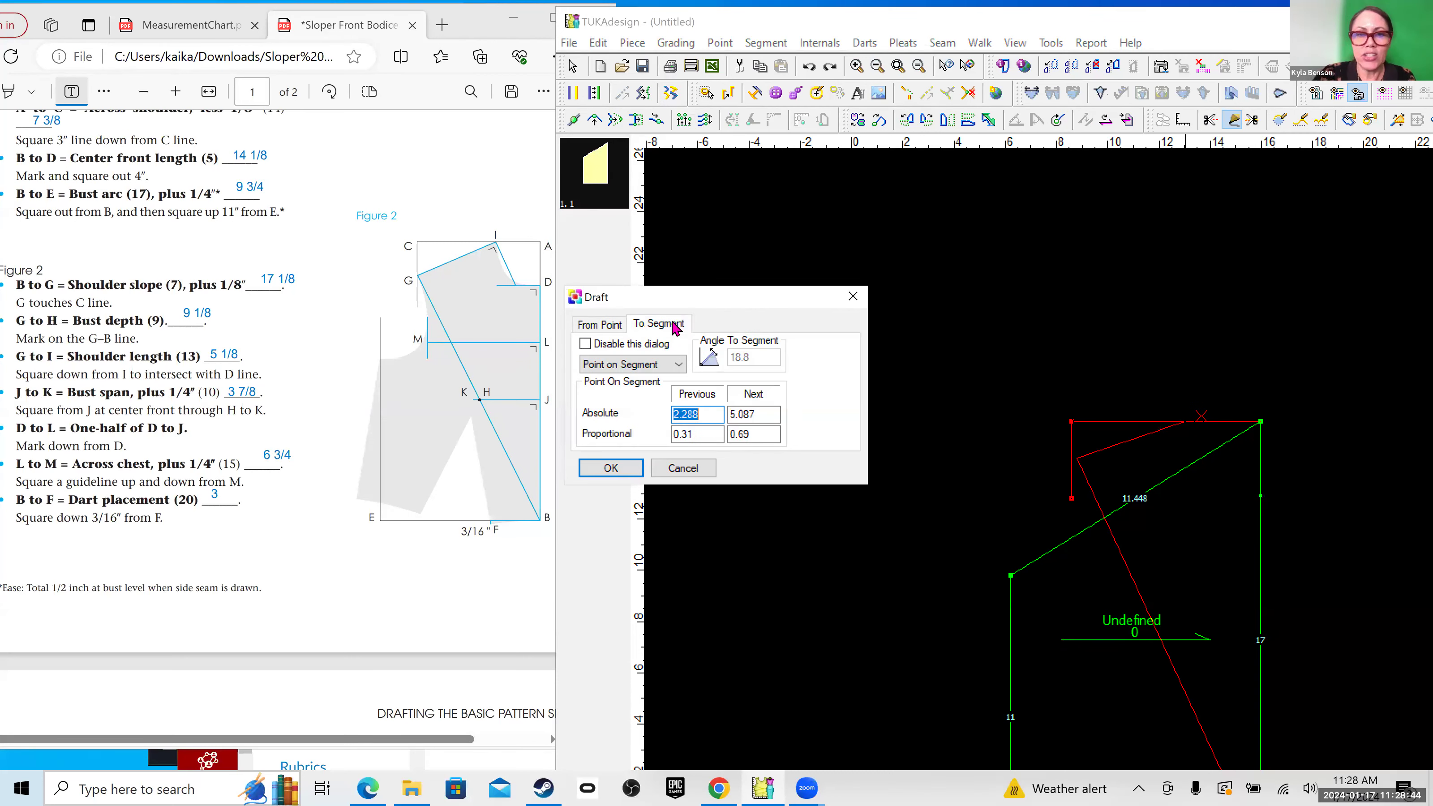
{"action": "left_click", "coordinate": [676, 368]}
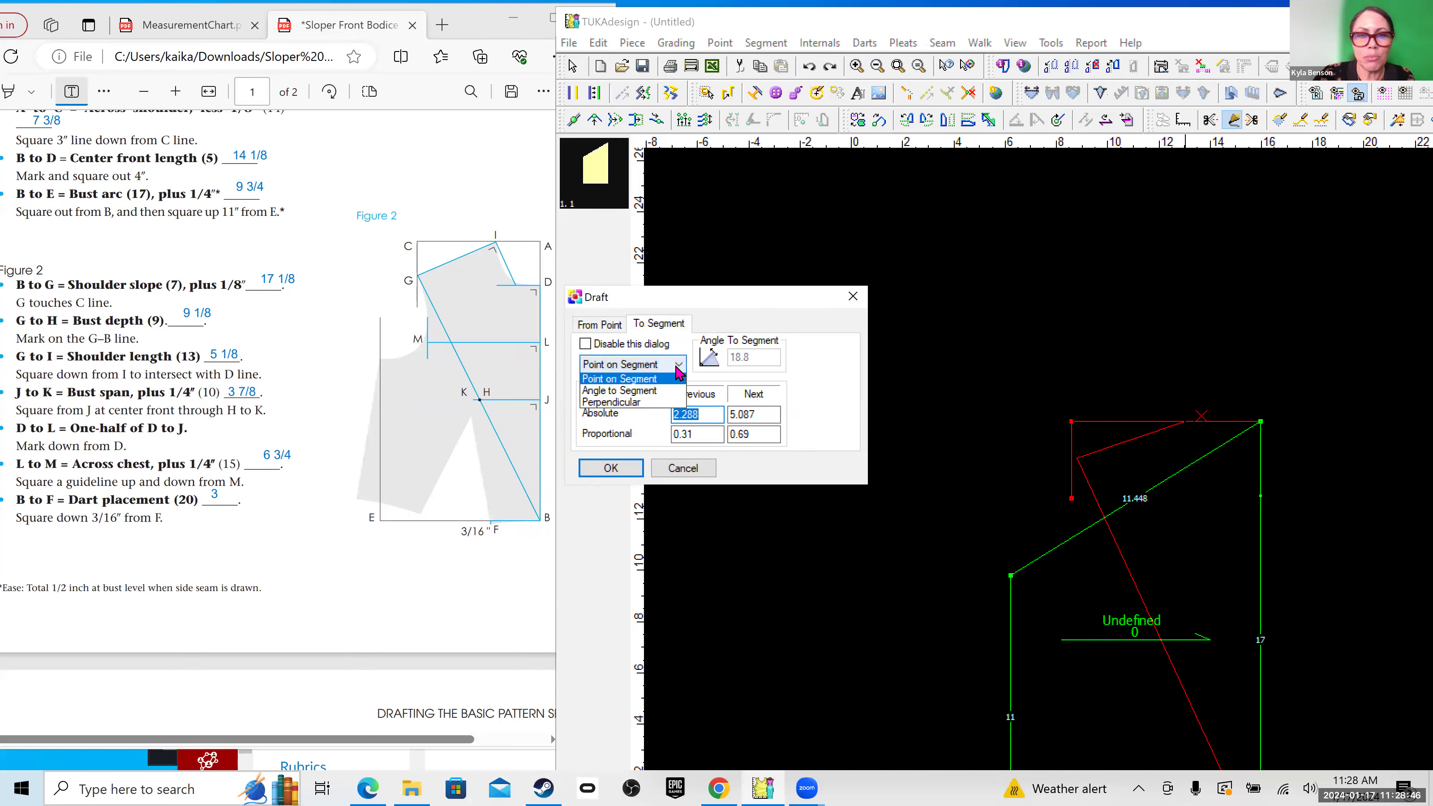
{"action": "left_click", "coordinate": [678, 376]}
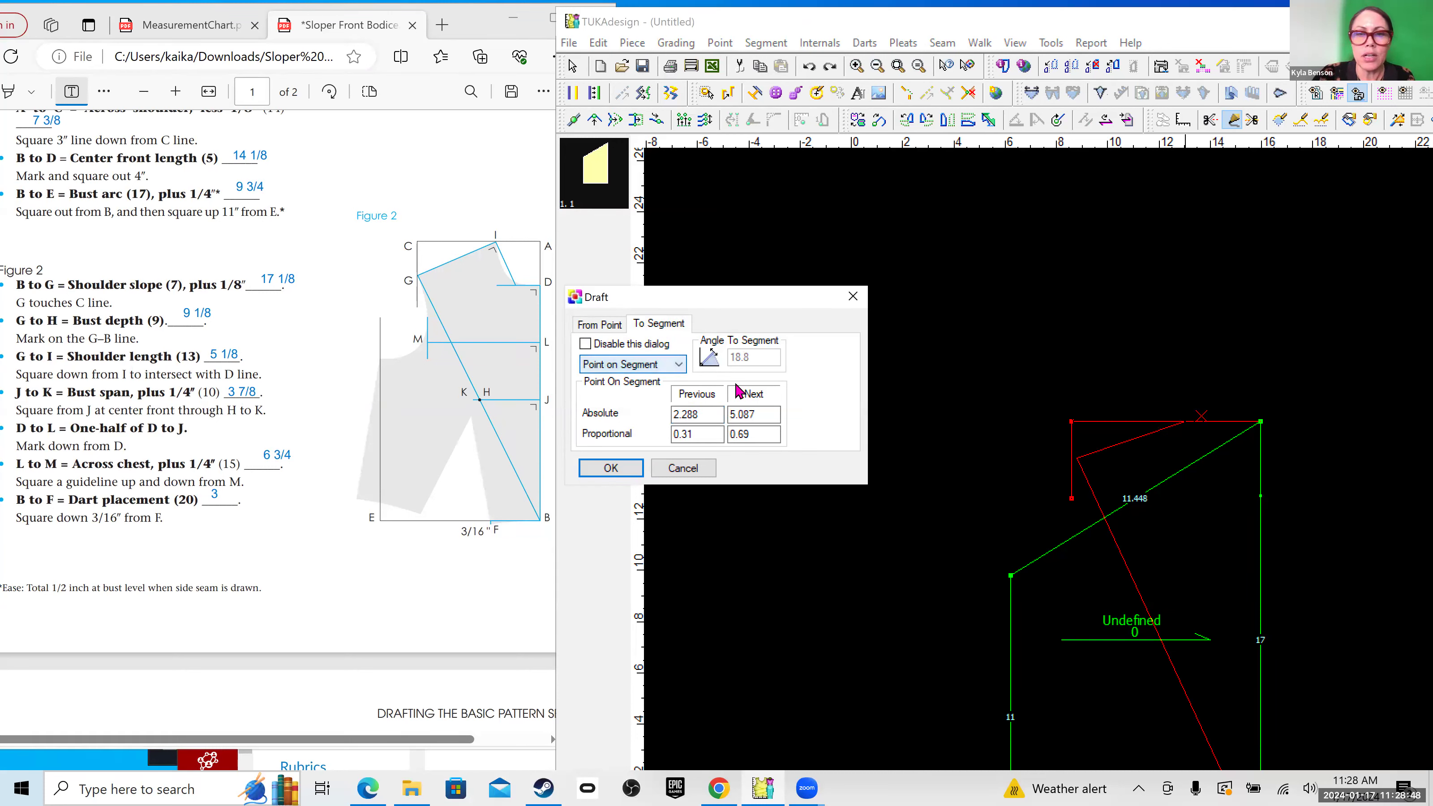
{"action": "left_click", "coordinate": [615, 468]}
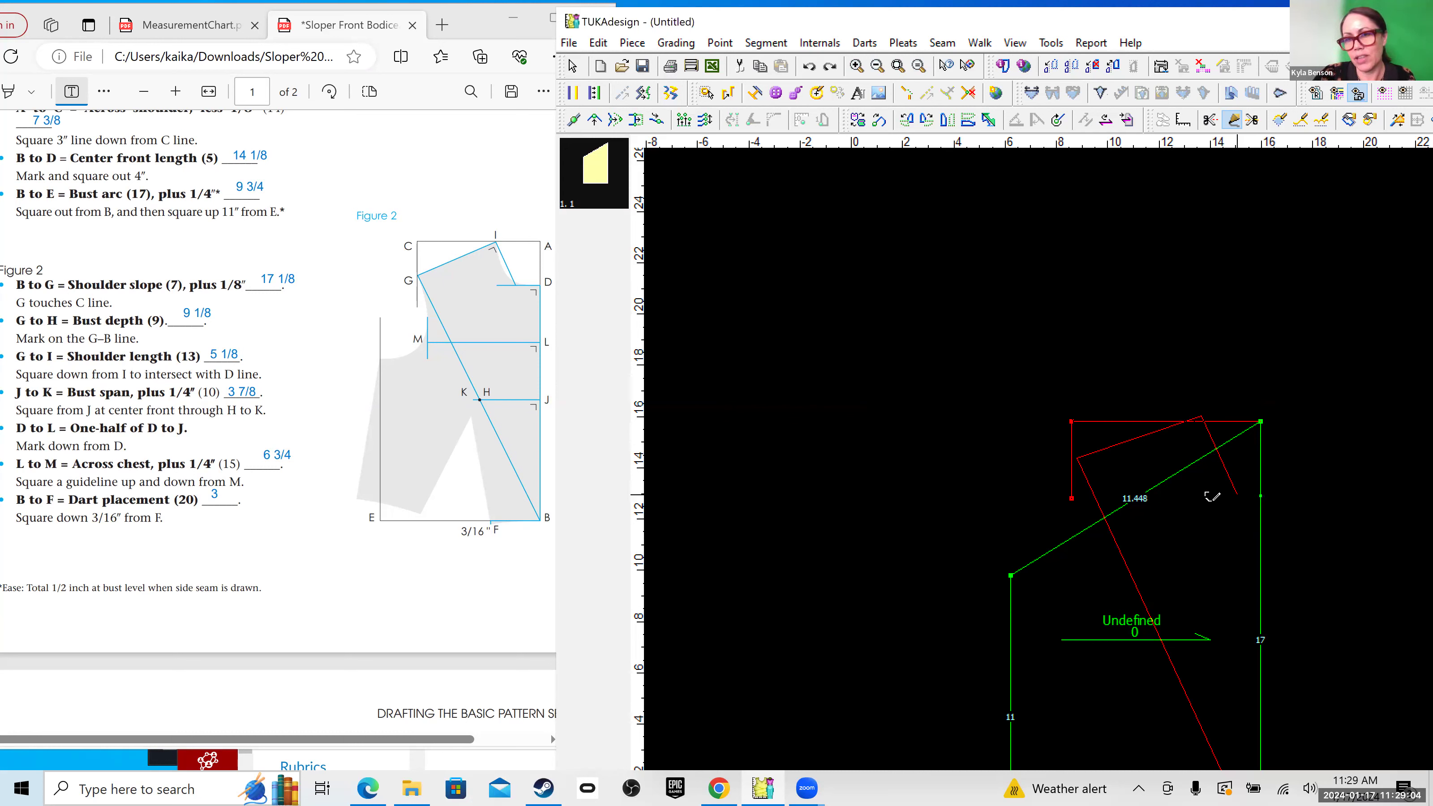
Step: Place the line's next point measured from the first point at a 90° angle
{"action": "right_click", "coordinate": [1229, 486]}
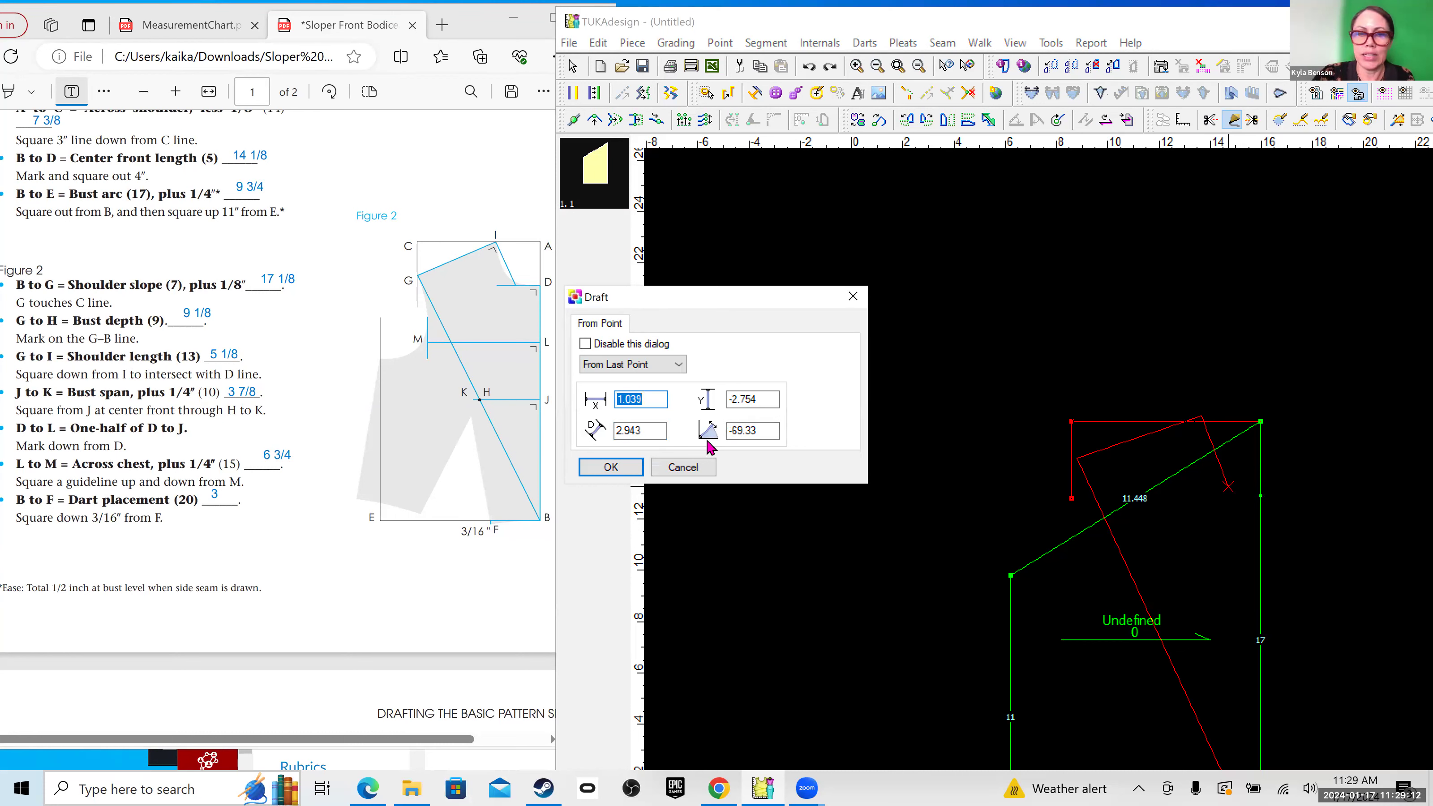
{"action": "left_click", "coordinate": [649, 366]}
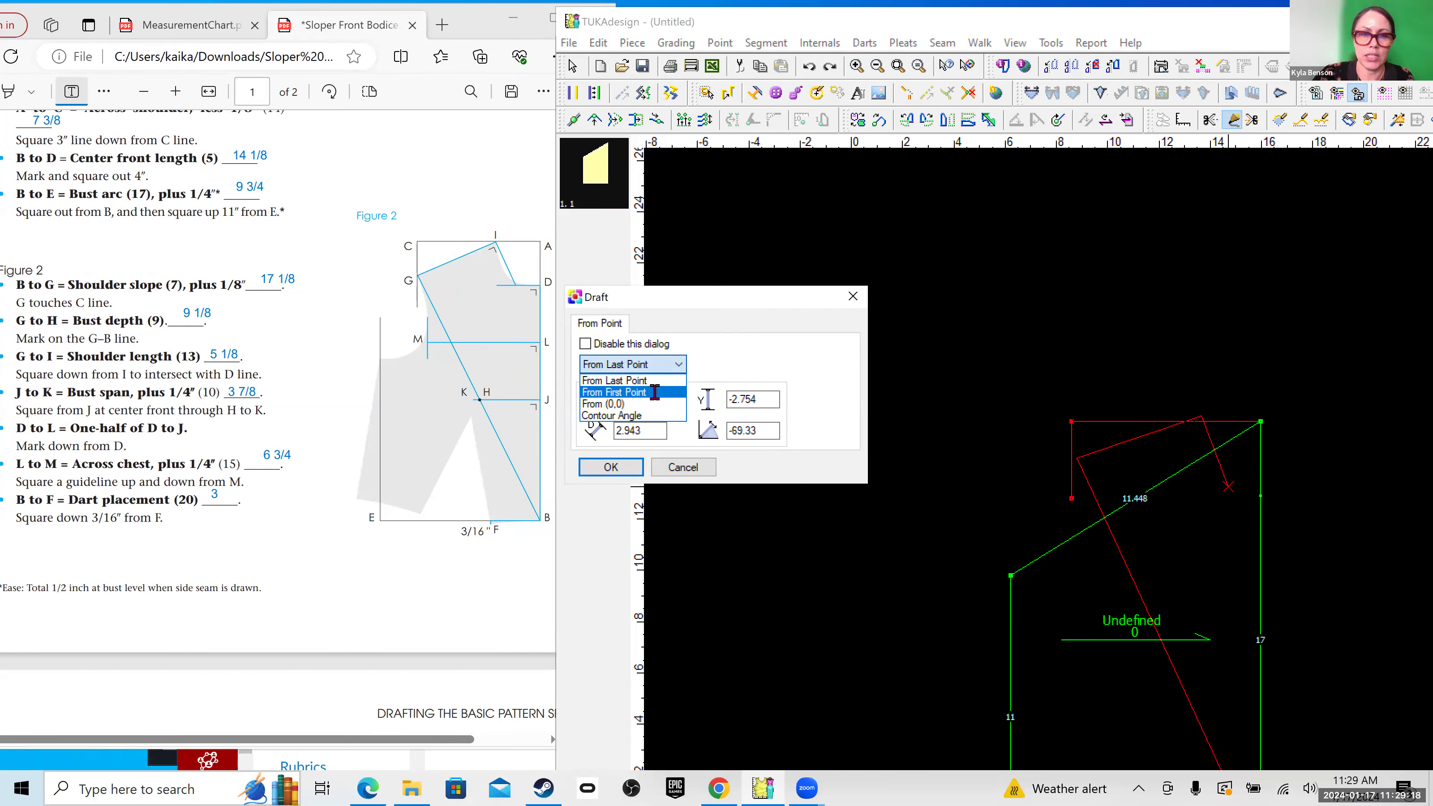
{"action": "left_click", "coordinate": [655, 392]}
{"action": "left_click", "coordinate": [767, 431]}
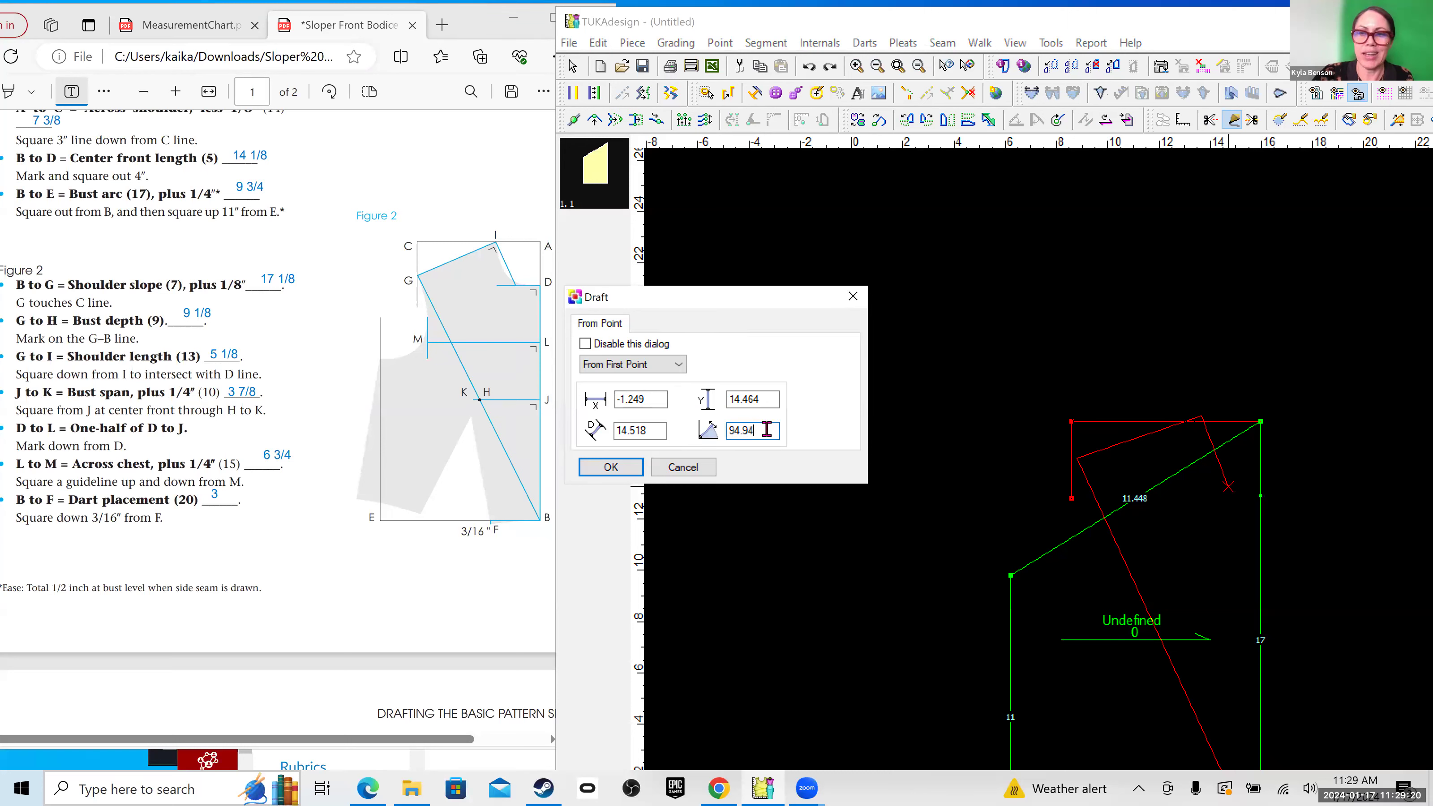
{"action": "left_click_drag", "start_coordinate": [756, 430], "coordinate": [722, 433]}
{"action": "type", "text": "90"}
{"action": "left_click", "coordinate": [618, 468]}
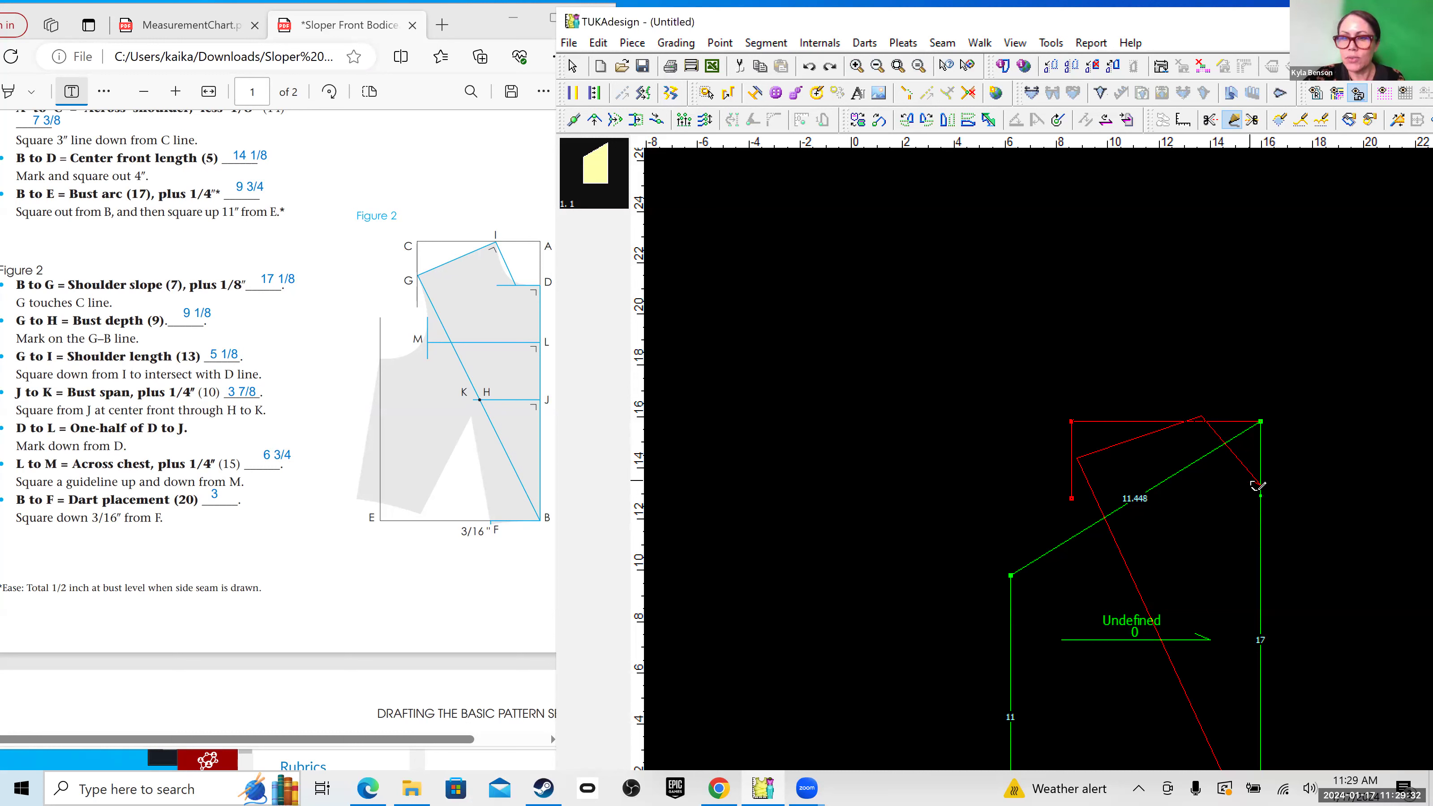
Step: Reset the red line's end from the last point at 3.219 and -58.79°
{"action": "left_click_drag", "start_coordinate": [1264, 490], "coordinate": [1236, 419]}
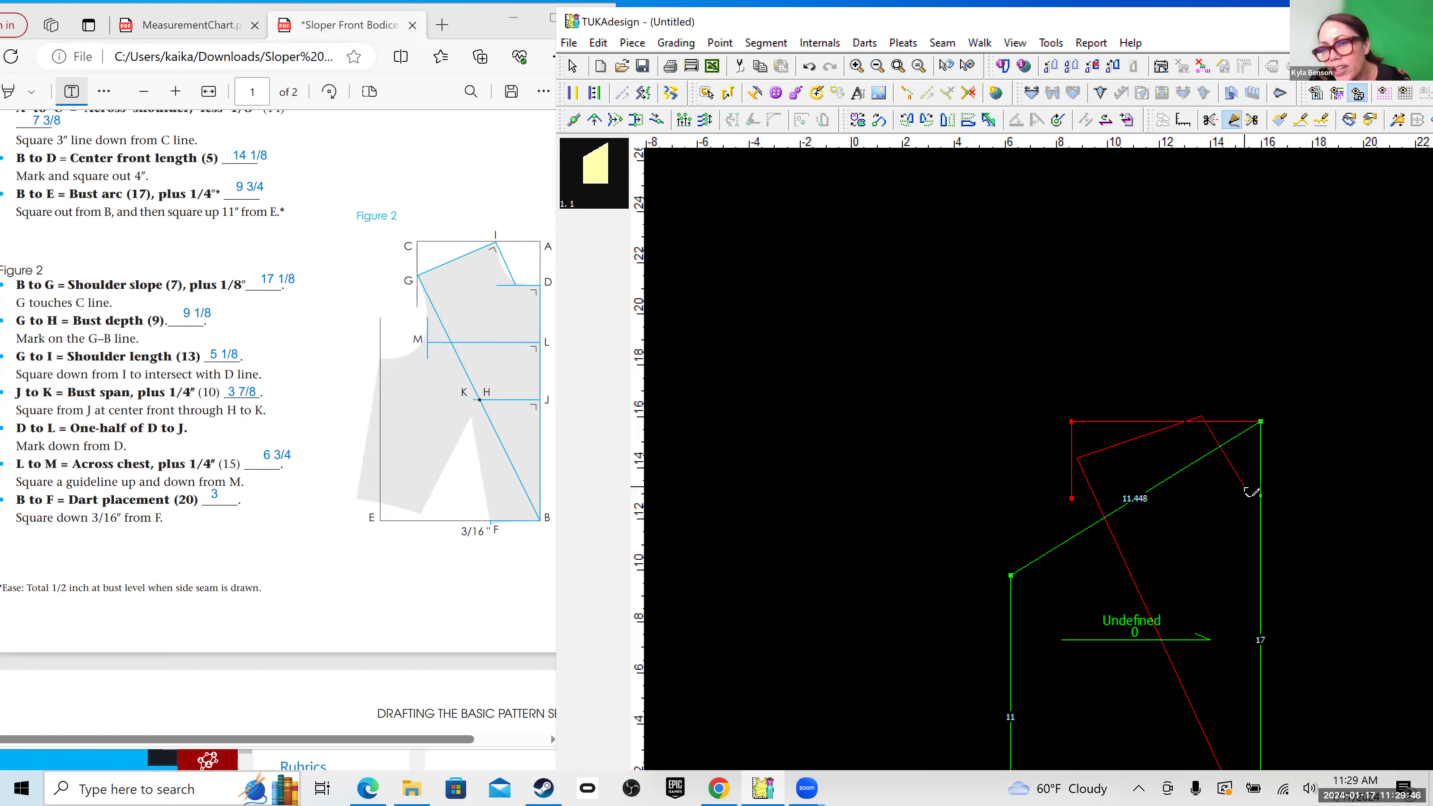
{"action": "left_click", "coordinate": [1246, 490]}
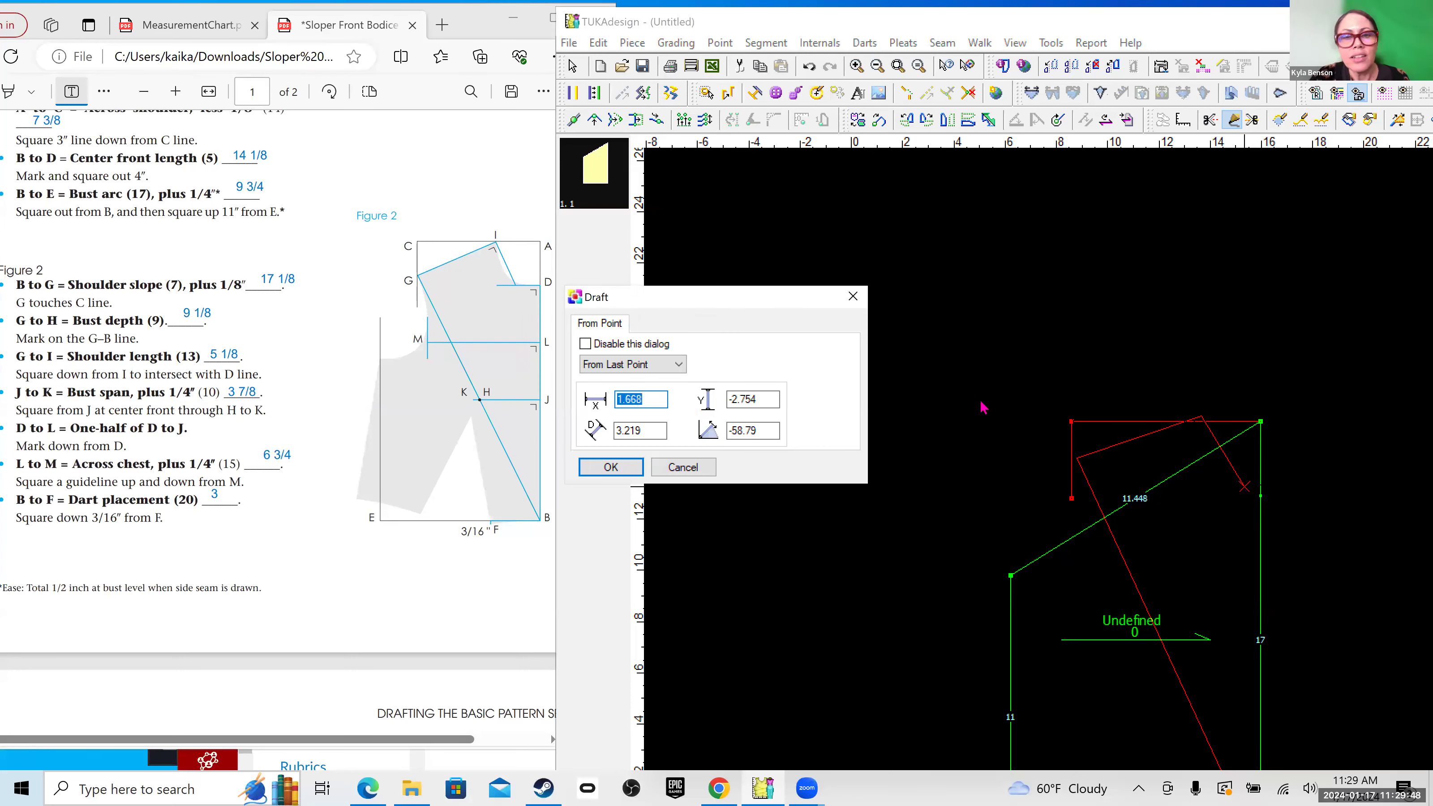
{"action": "left_click", "coordinate": [681, 366]}
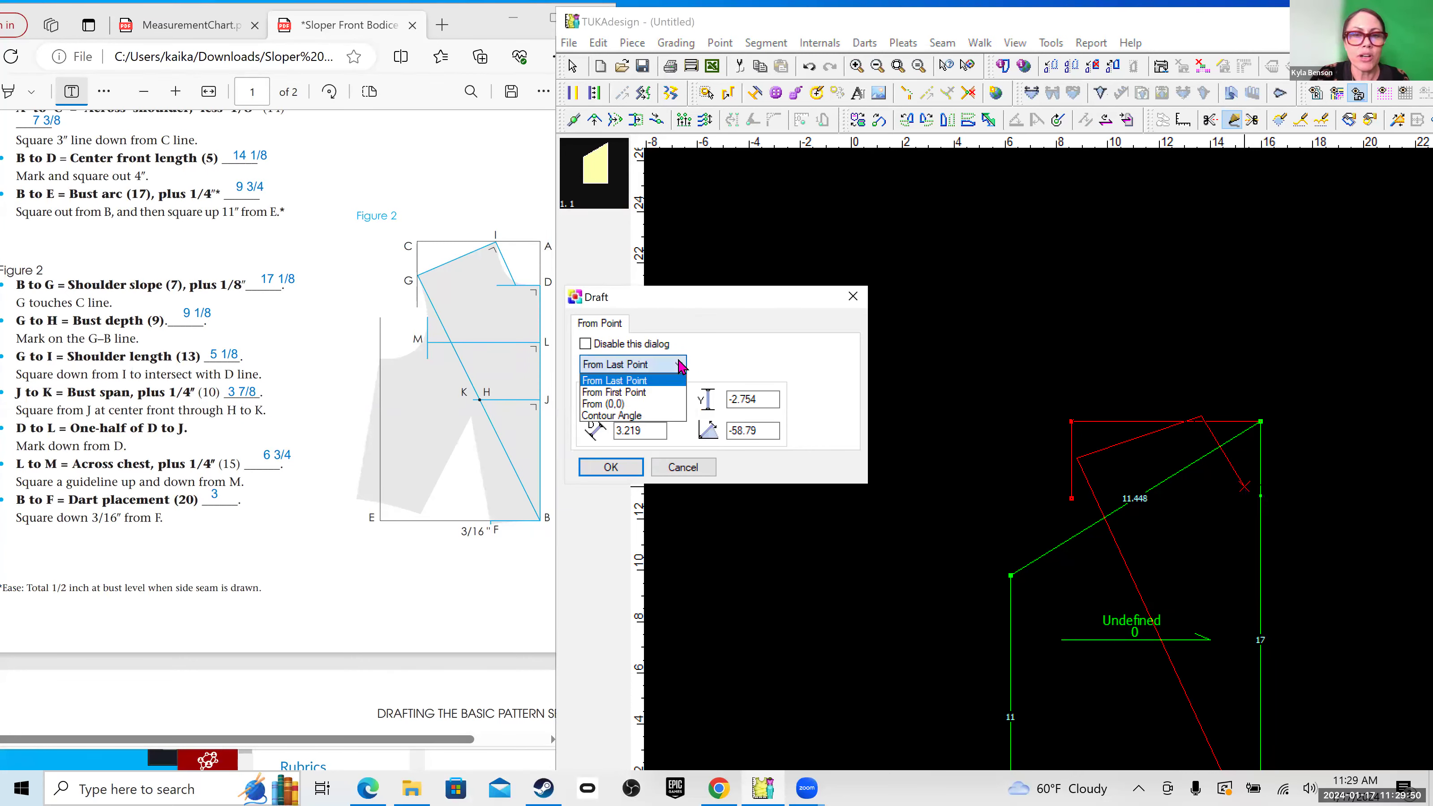
{"action": "left_click", "coordinate": [656, 405]}
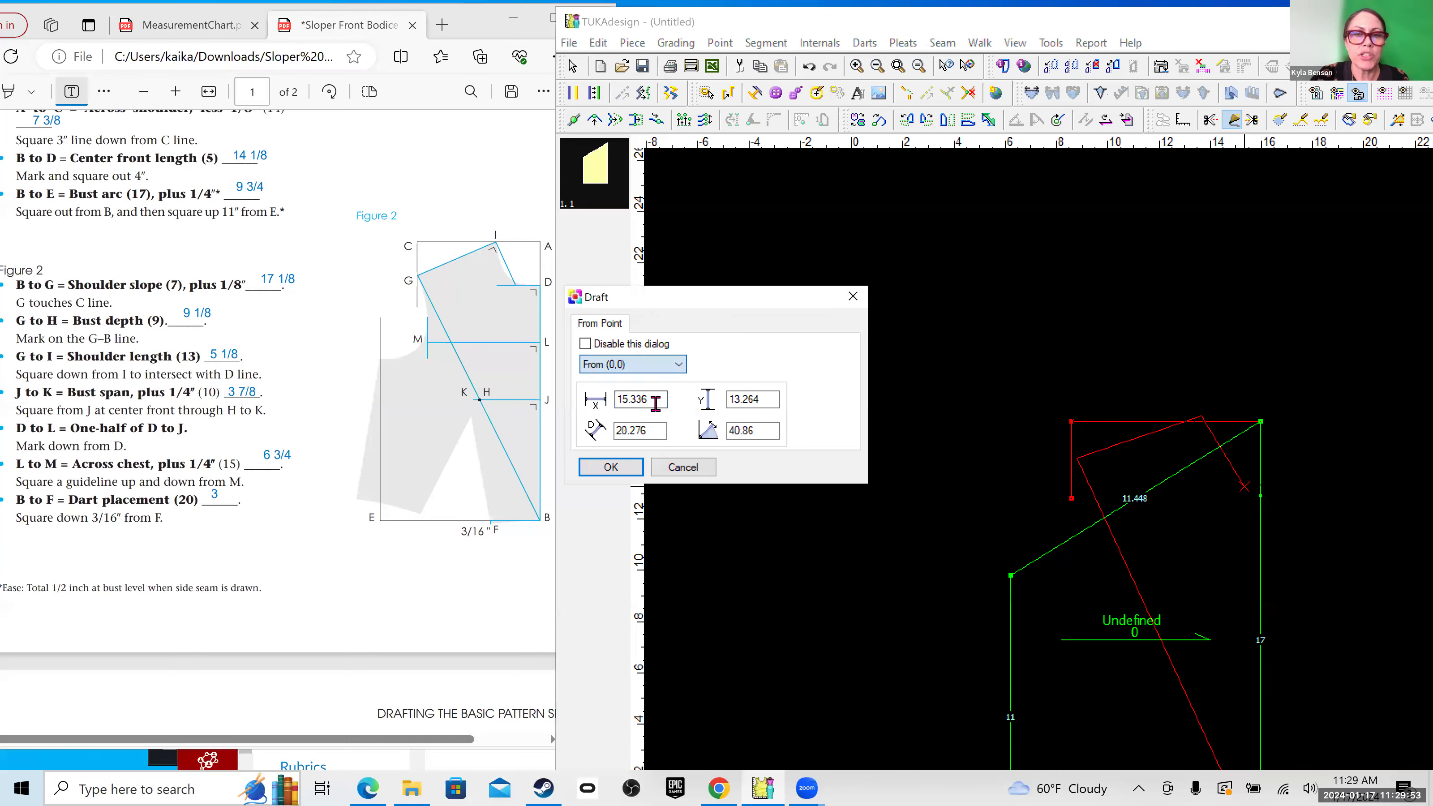
{"action": "left_click", "coordinate": [745, 431]}
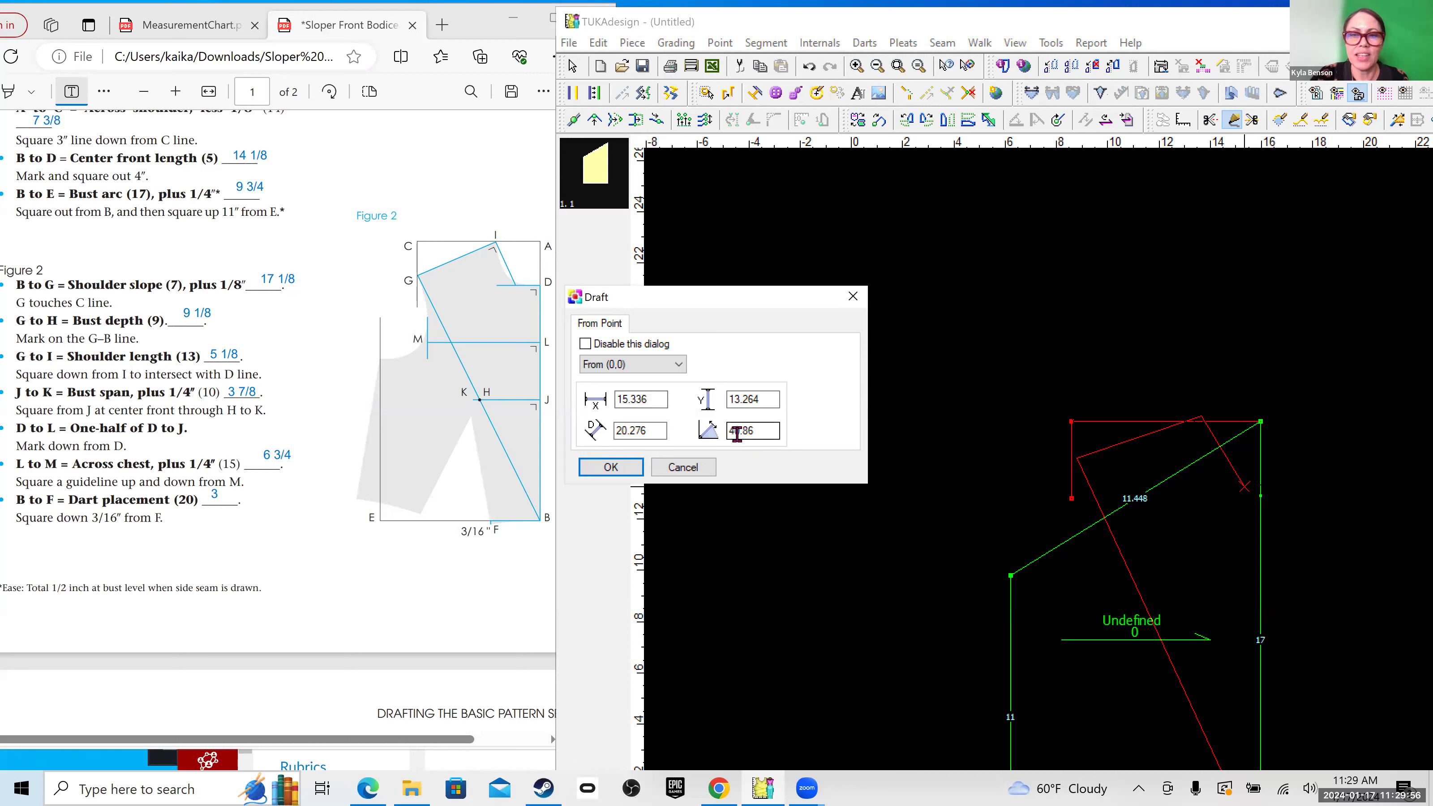
{"action": "left_click", "coordinate": [643, 431]}
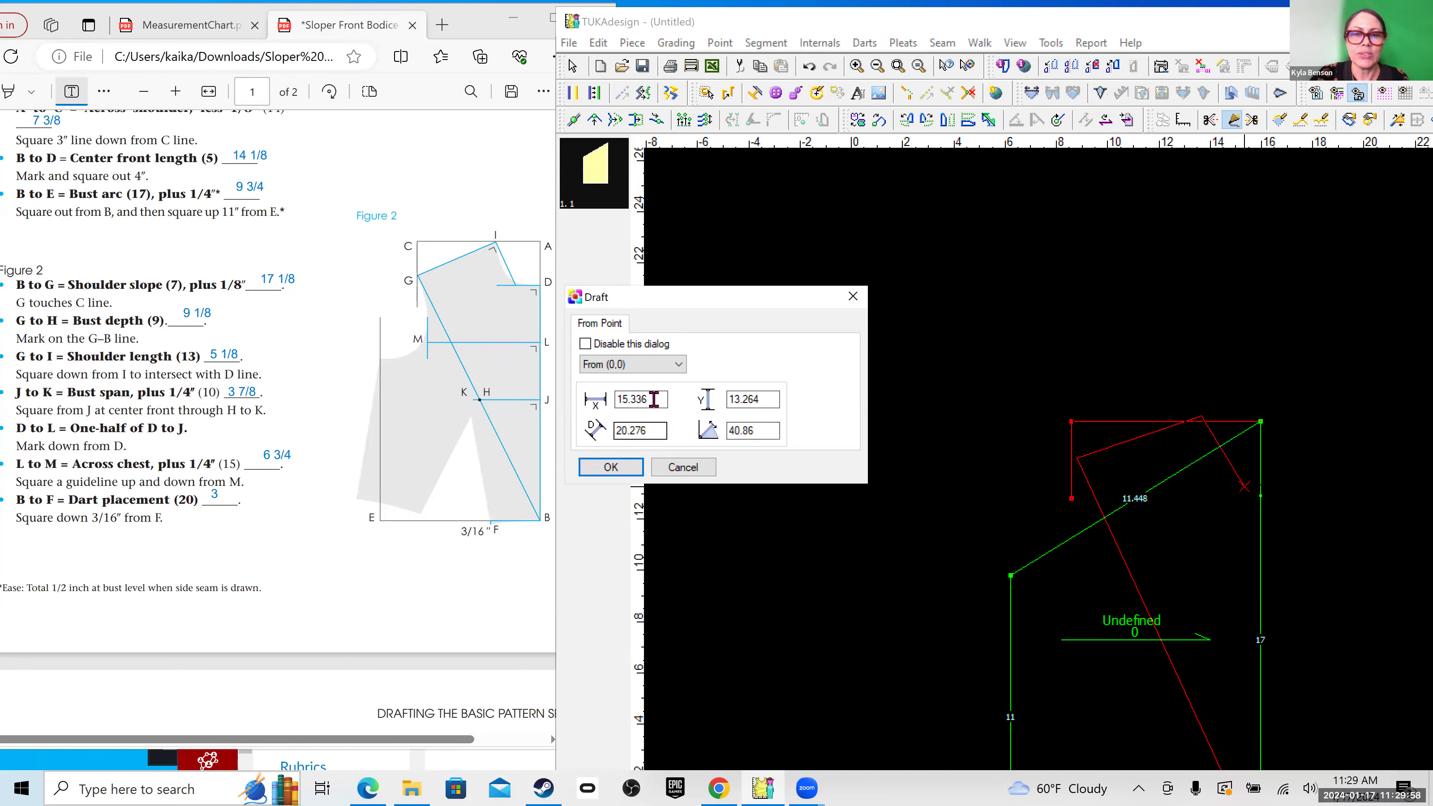
{"action": "left_click", "coordinate": [669, 366]}
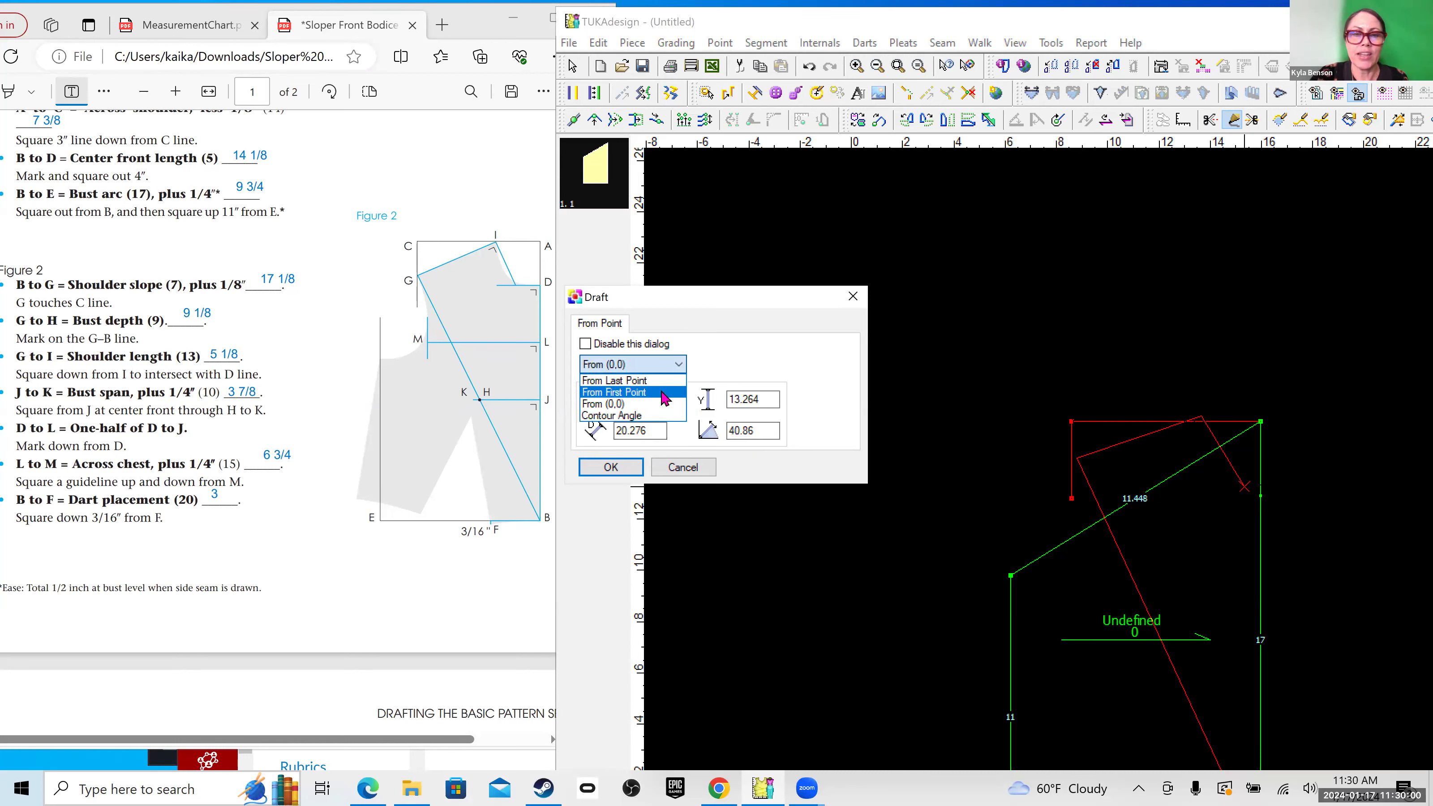
{"action": "left_click", "coordinate": [654, 381]}
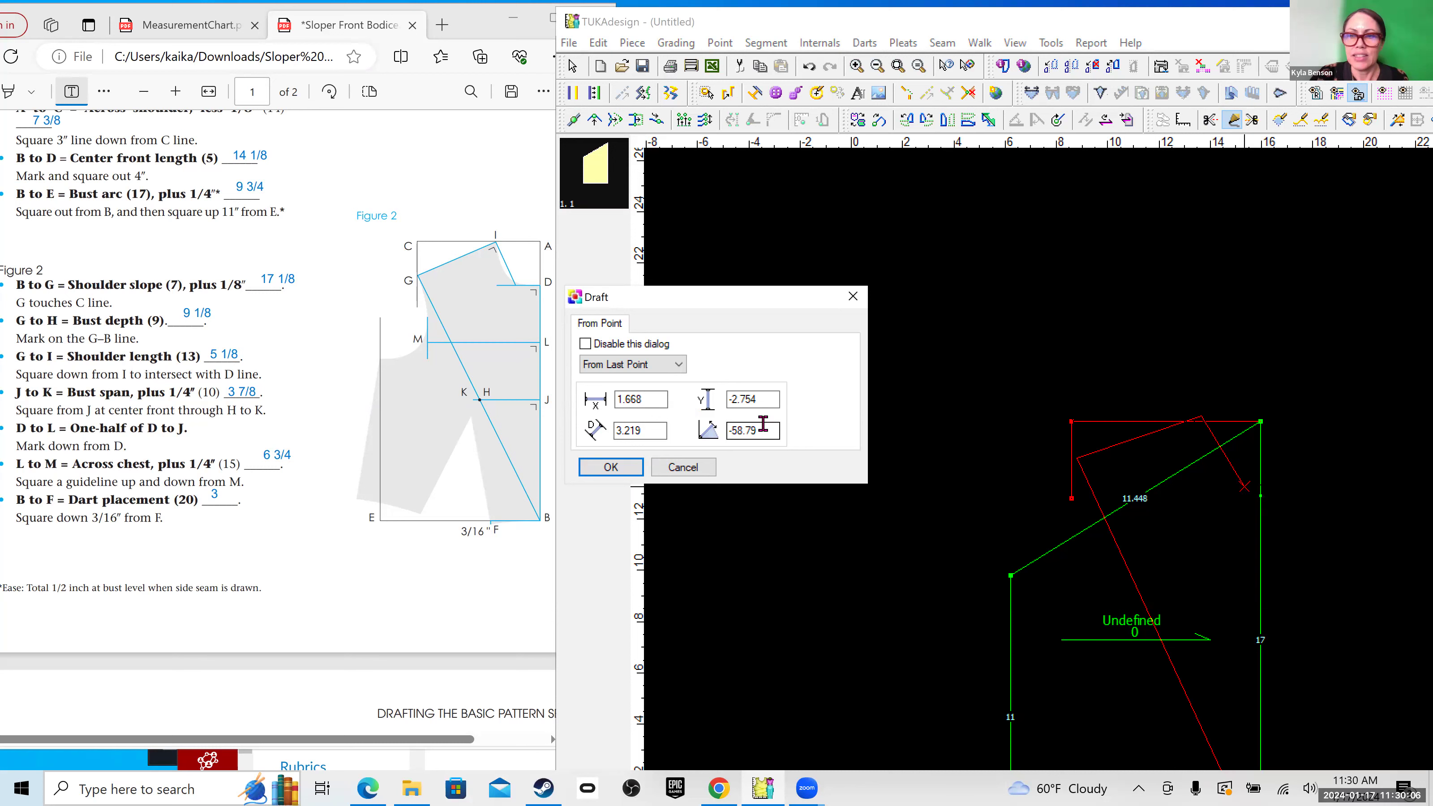
{"action": "left_click", "coordinate": [652, 365]}
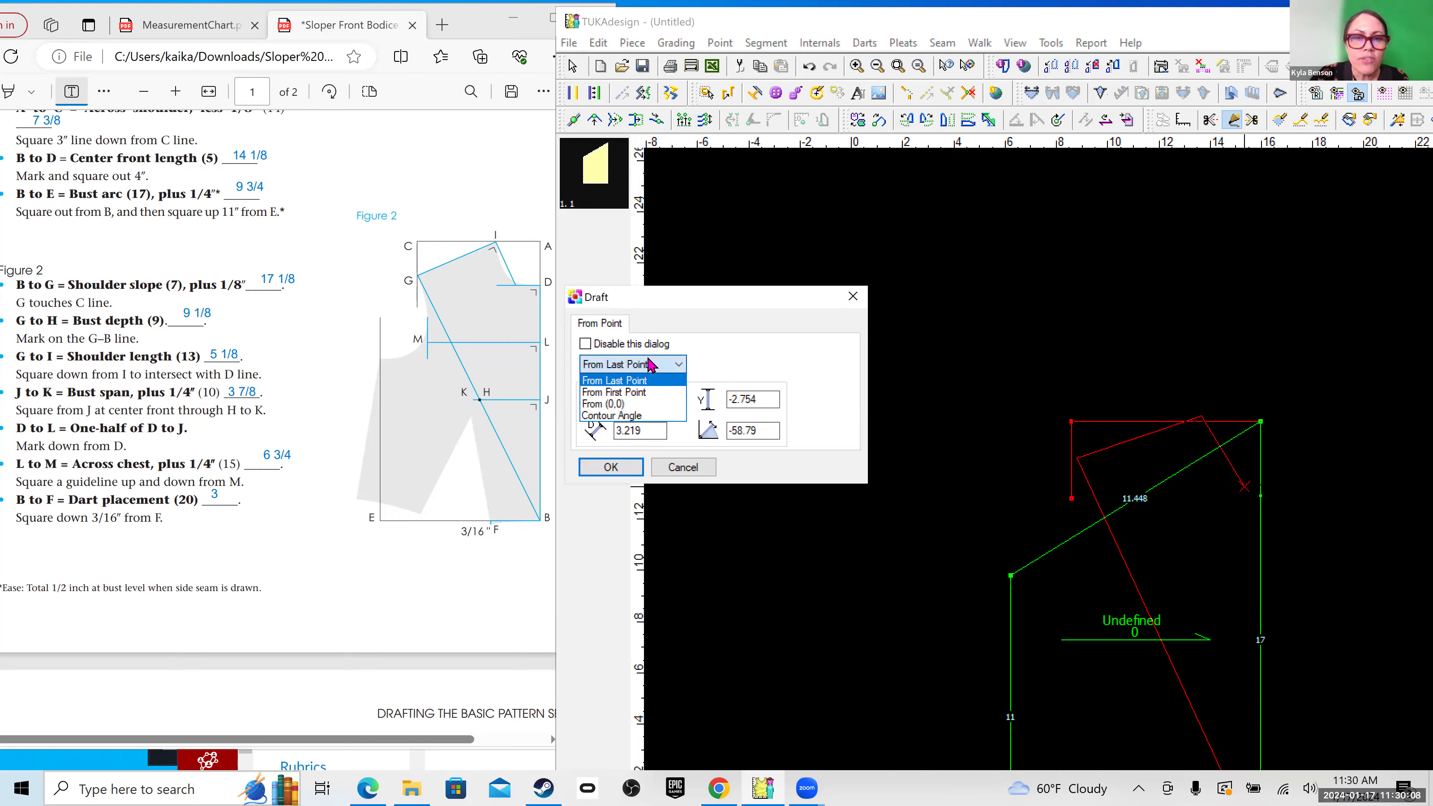
{"action": "left_click", "coordinate": [715, 367]}
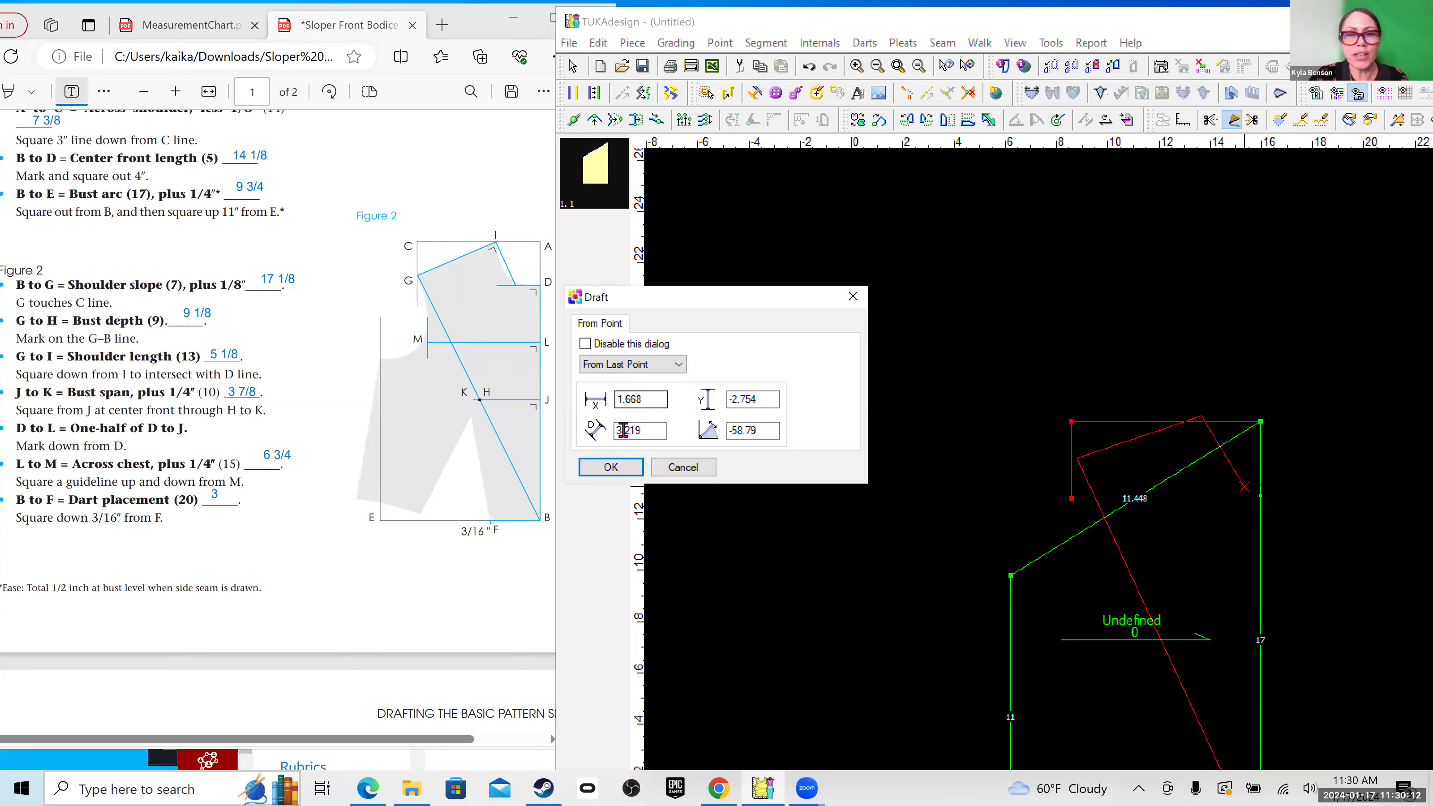
{"action": "left_click", "coordinate": [611, 467]}
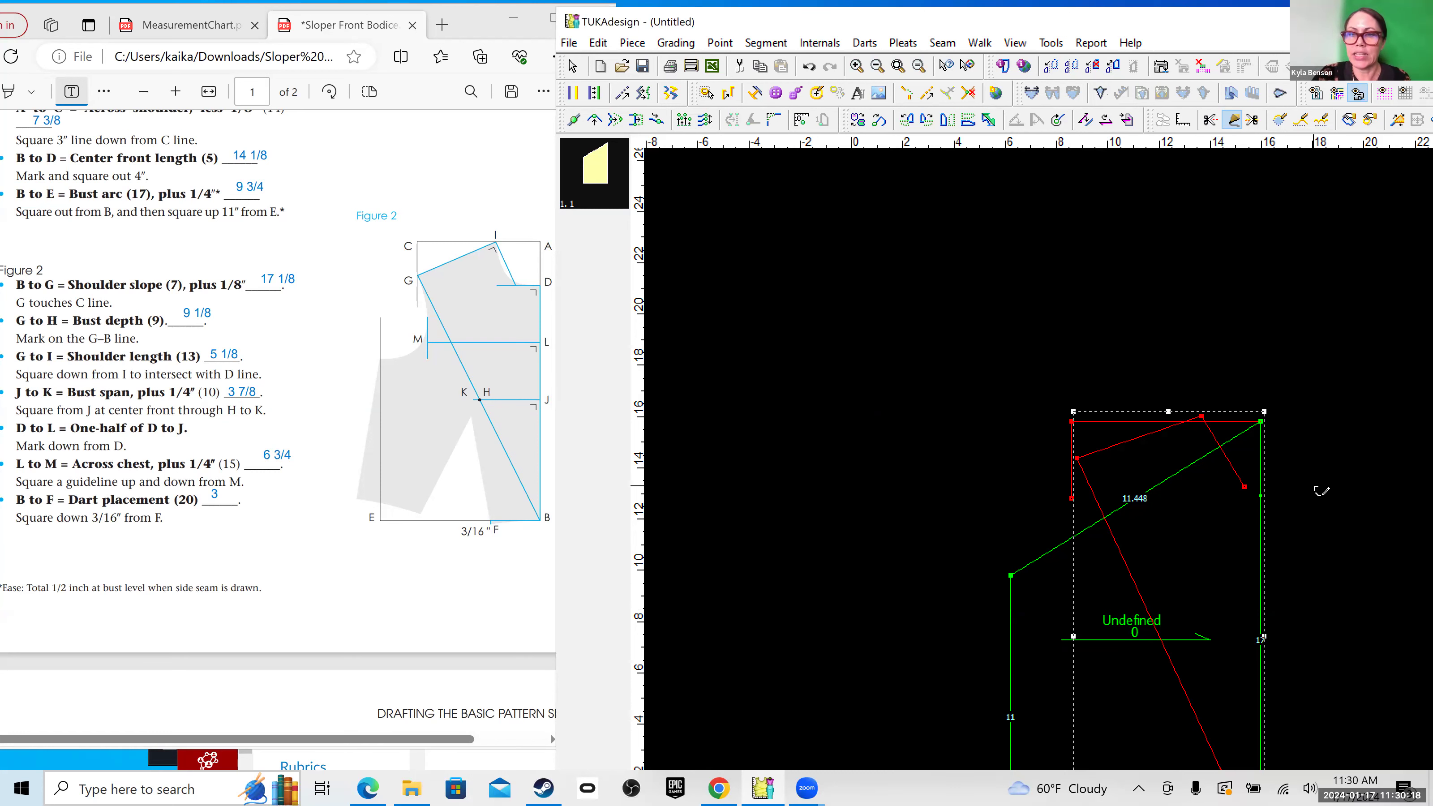
Step: Zoom out and confirm the shoulder point on the top edge (5.125 and 3.219)
{"action": "scroll", "coordinate": [1072, 458], "scroll_direction": "up", "scroll_amount": 3}
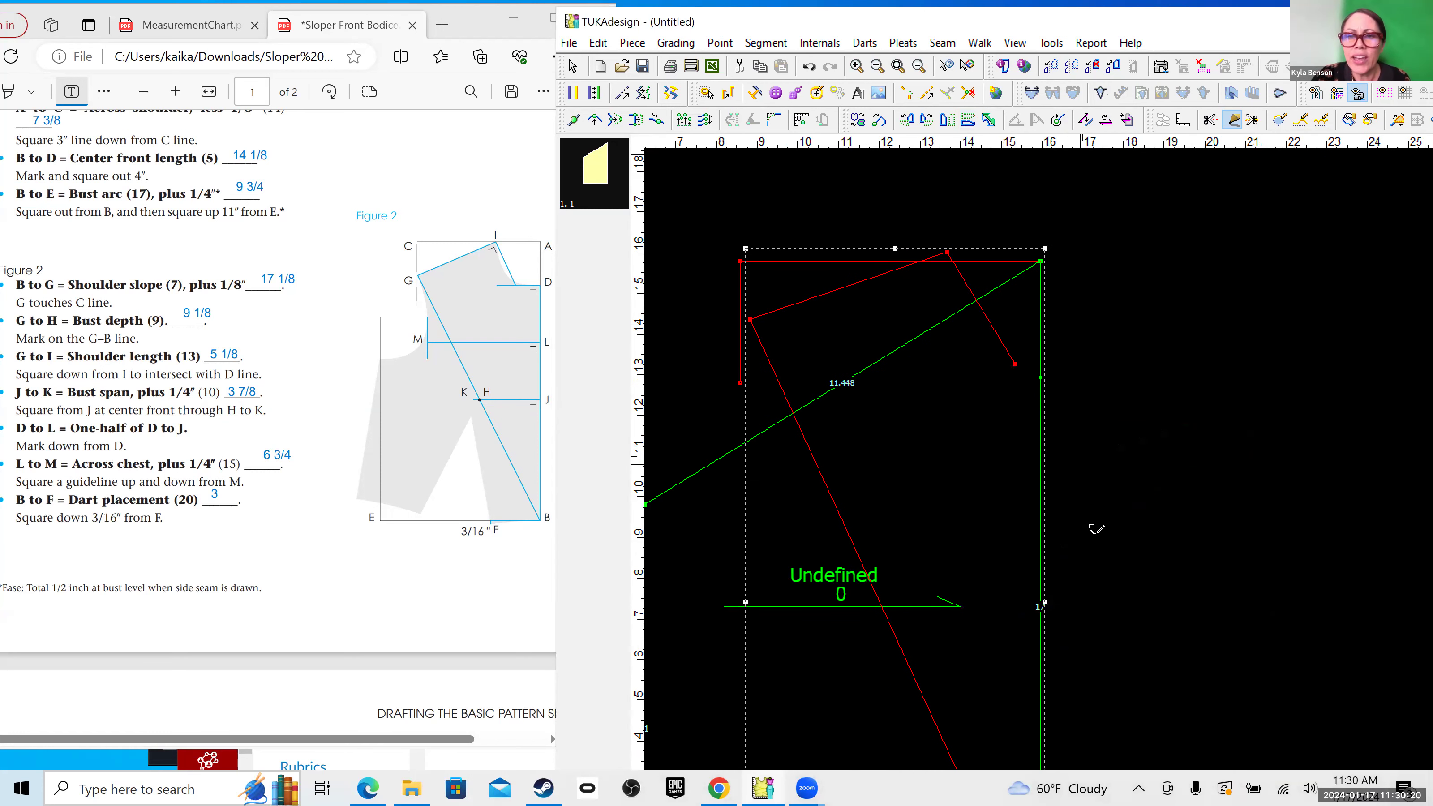
{"action": "scroll", "coordinate": [1108, 484], "scroll_direction": "up", "scroll_amount": 1}
{"action": "key", "text": "Escape"}
{"action": "left_click", "coordinate": [1164, 509]}
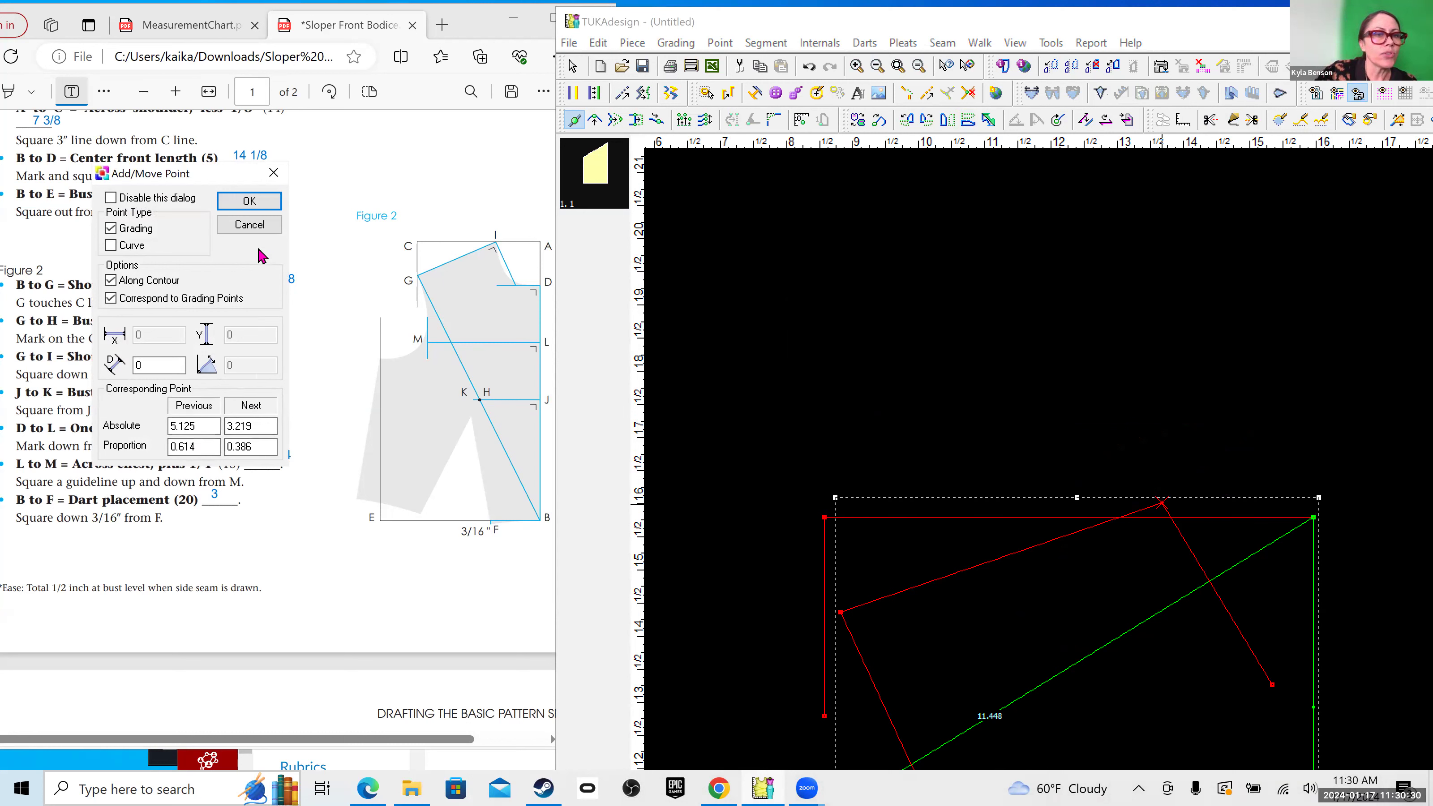
{"action": "left_click", "coordinate": [271, 208]}
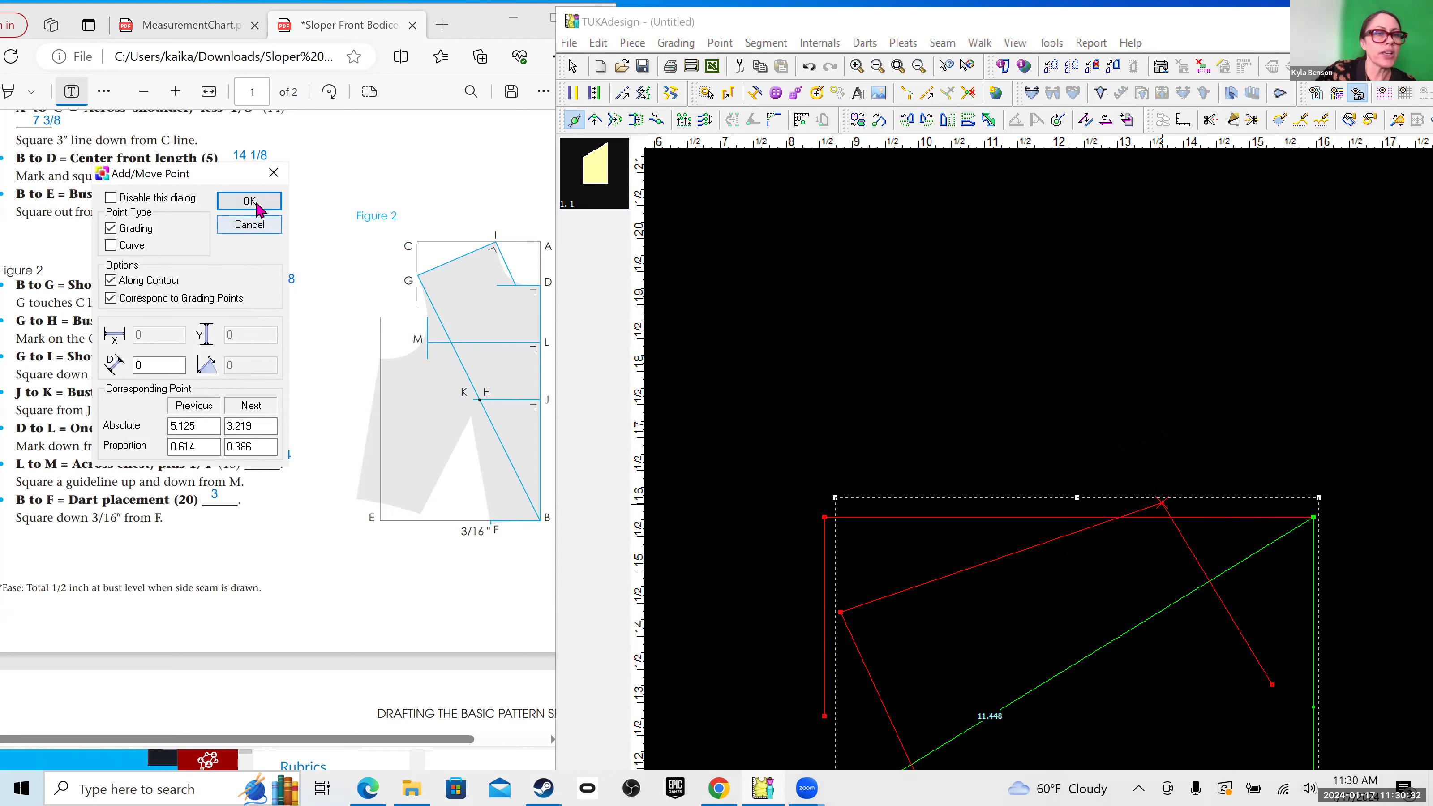
Step: Begin adding a new point on the frame's right edge
{"action": "right_click", "coordinate": [1160, 508]}
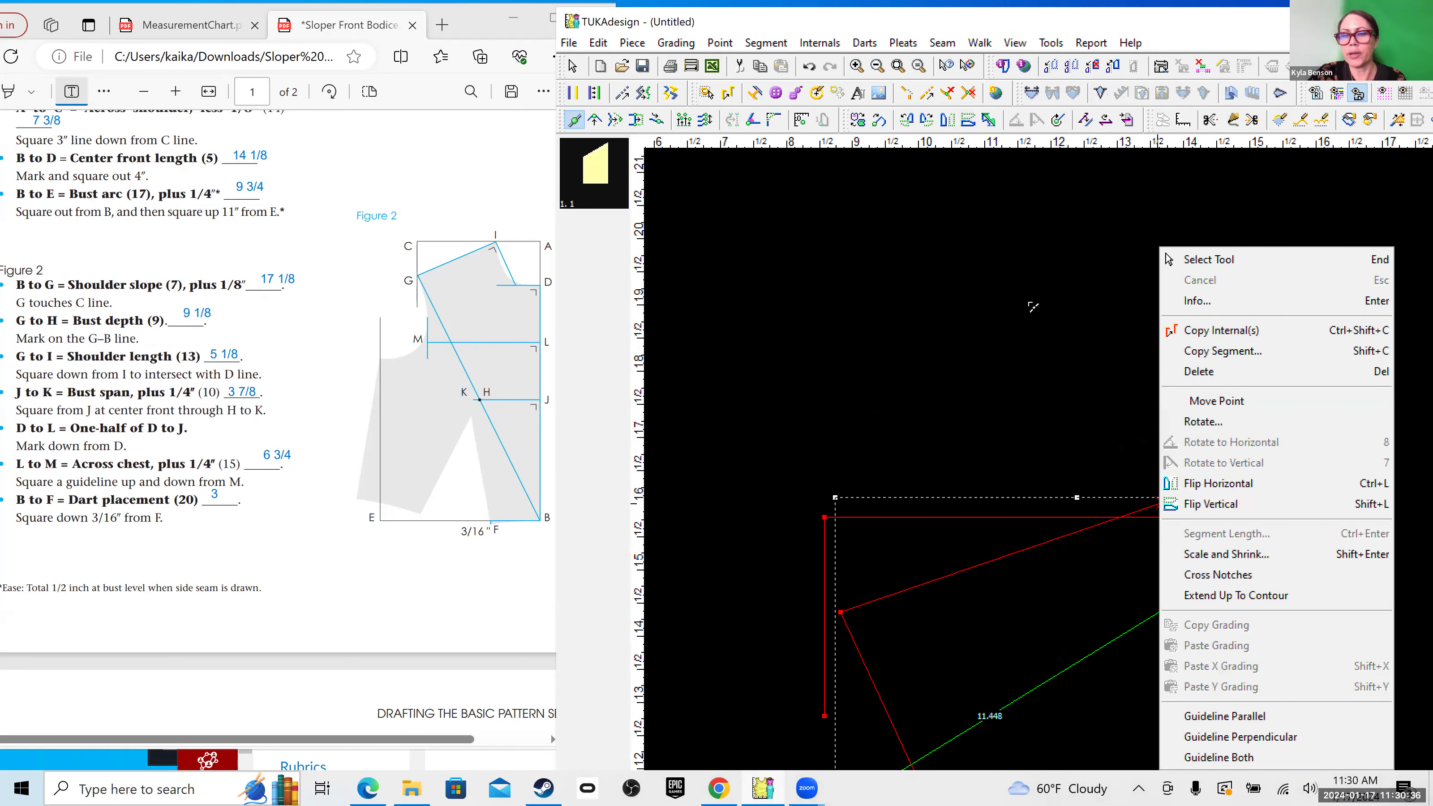
{"action": "key", "text": "Escape"}
{"action": "scroll", "coordinate": [1088, 437], "scroll_direction": "down", "scroll_amount": 3}
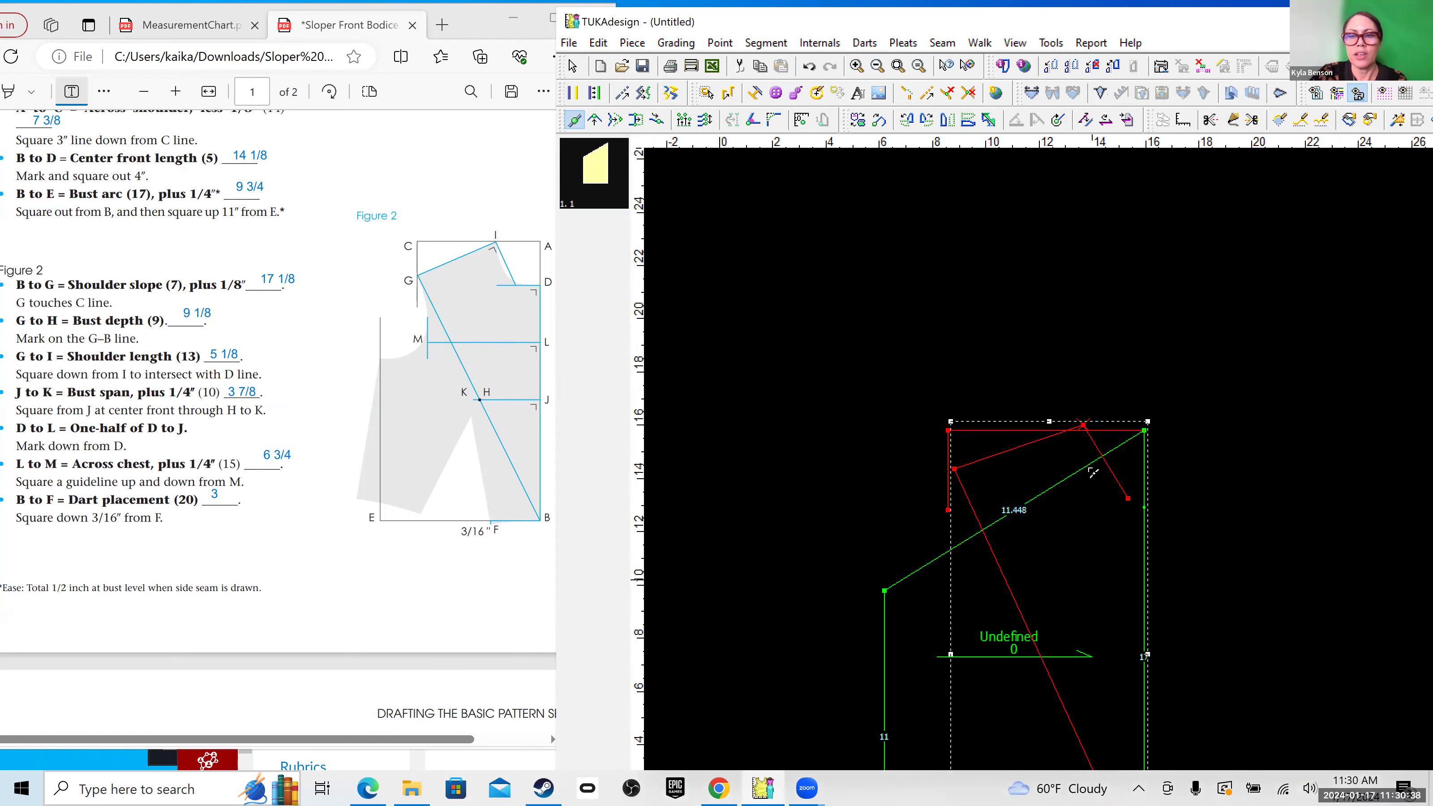
{"action": "scroll", "coordinate": [1095, 472], "scroll_direction": "down", "scroll_amount": 1}
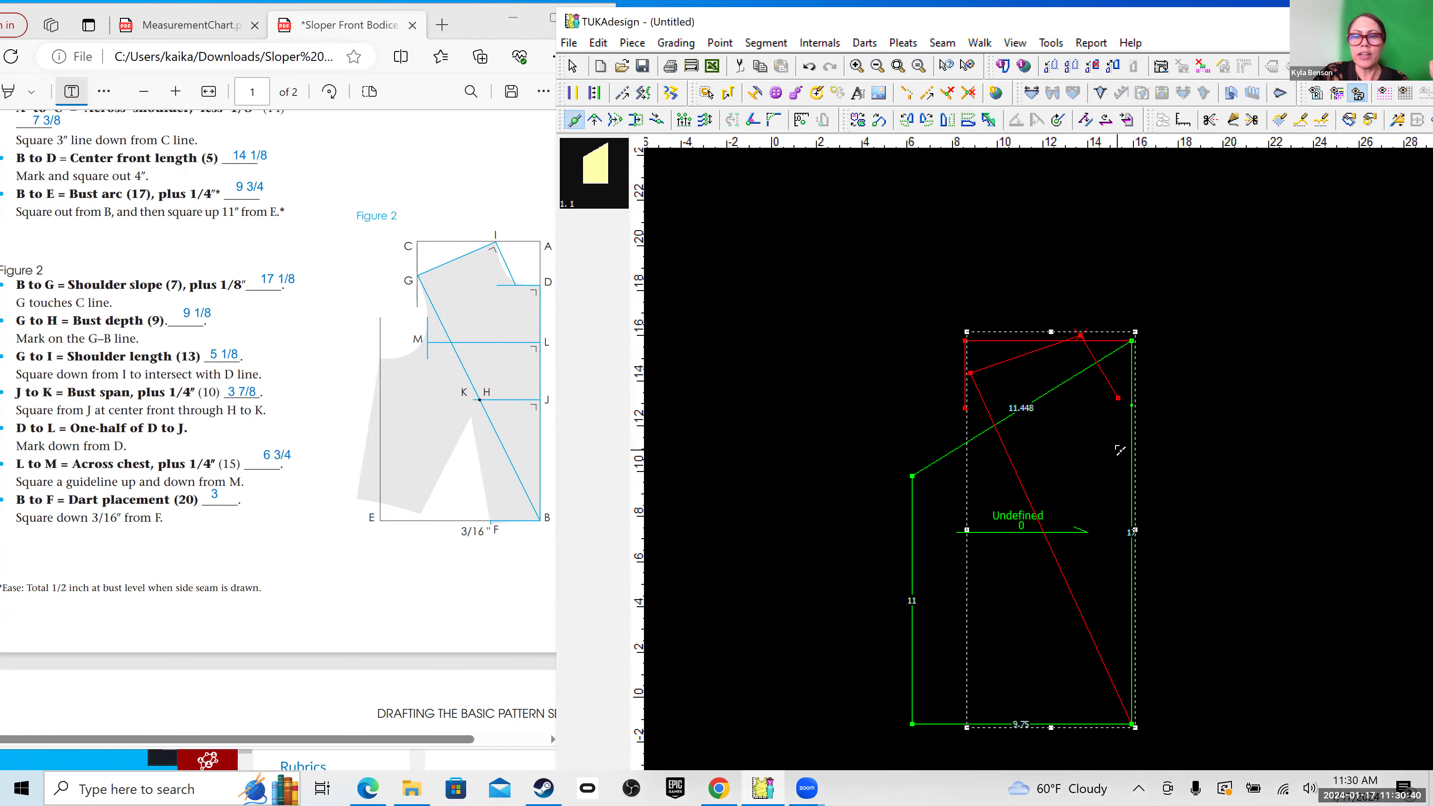
{"action": "left_click", "coordinate": [1133, 406]}
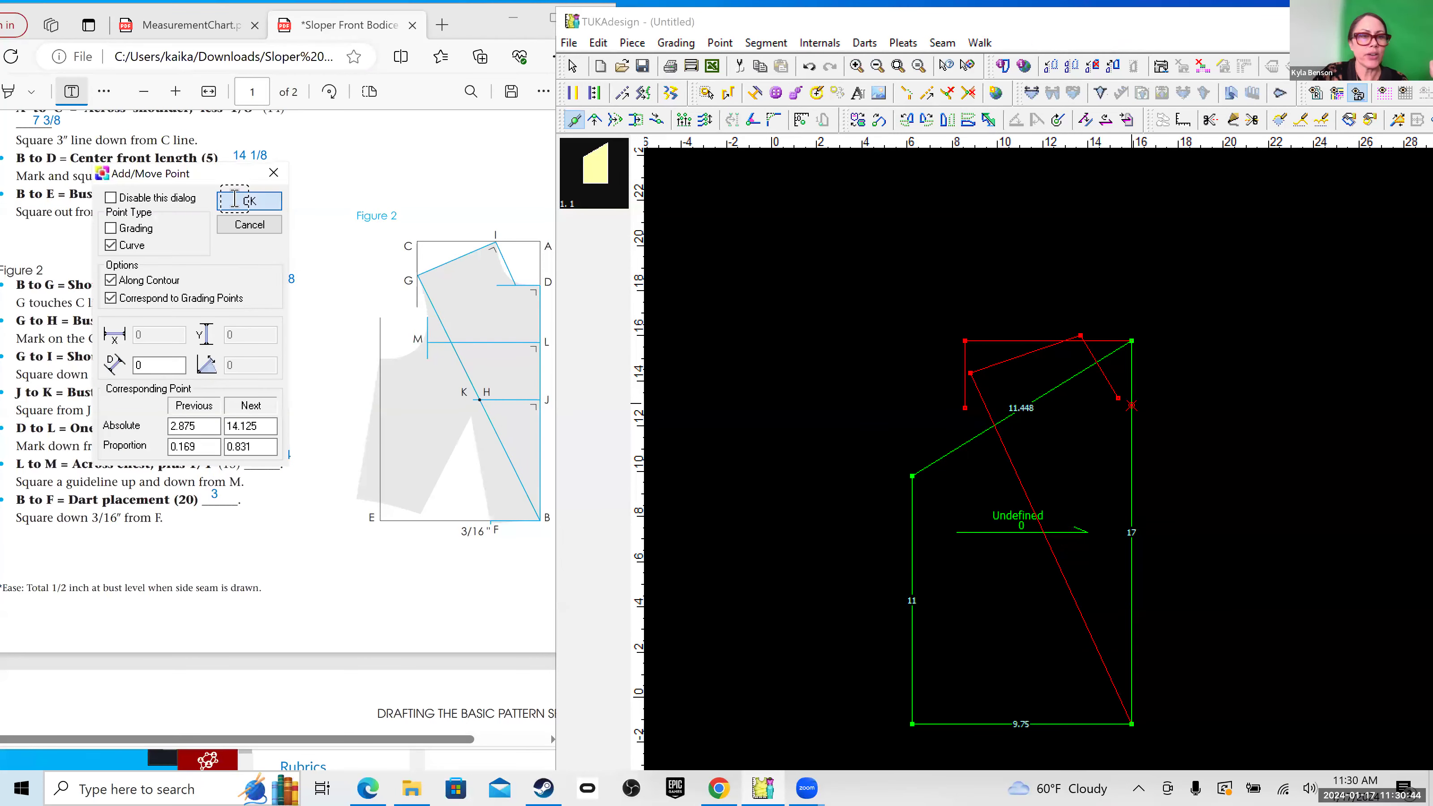
Step: Confirm the point 2.875 down the right edge and start a line from it
{"action": "left_click", "coordinate": [251, 201]}
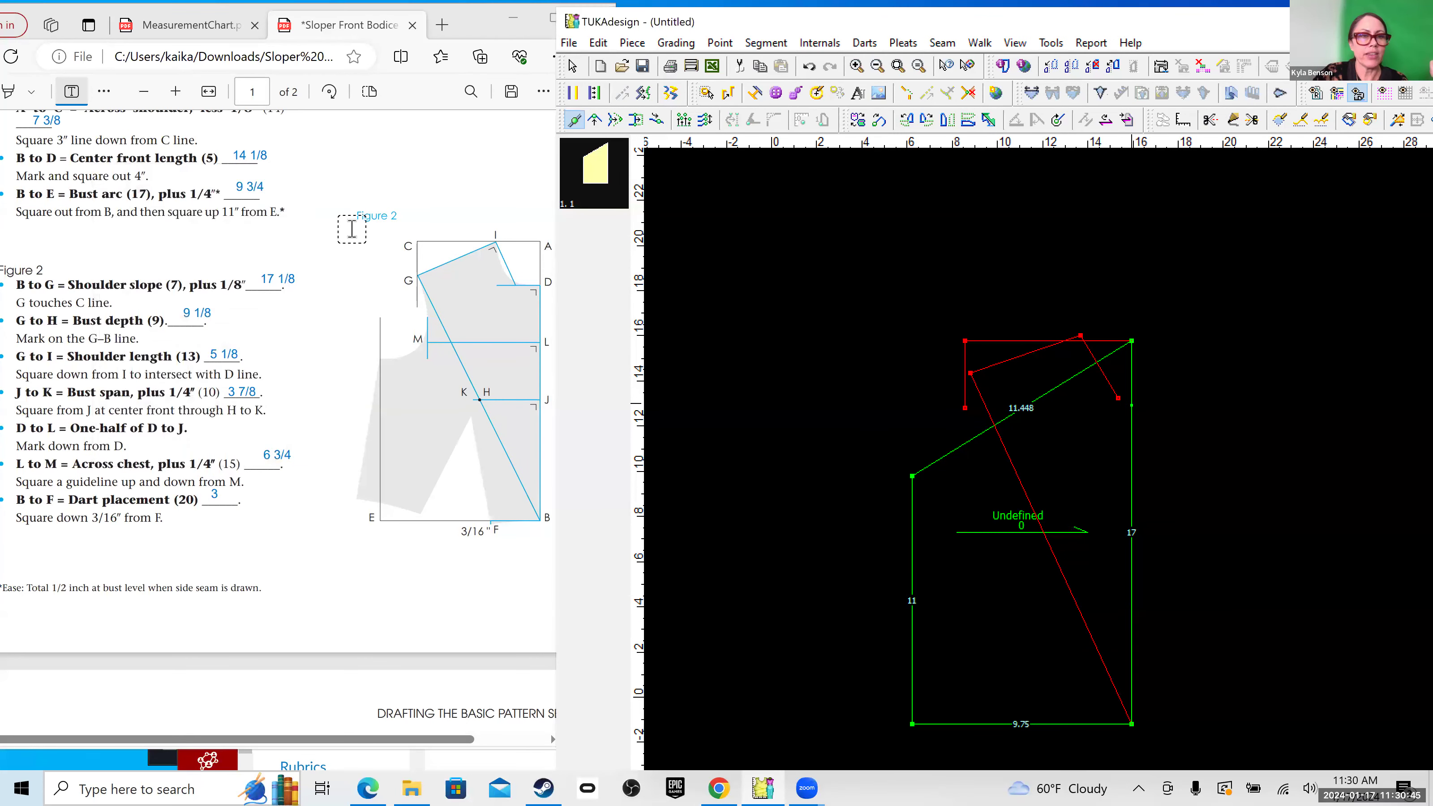
{"action": "right_click", "coordinate": [1134, 410]}
{"action": "left_click", "coordinate": [1134, 409]}
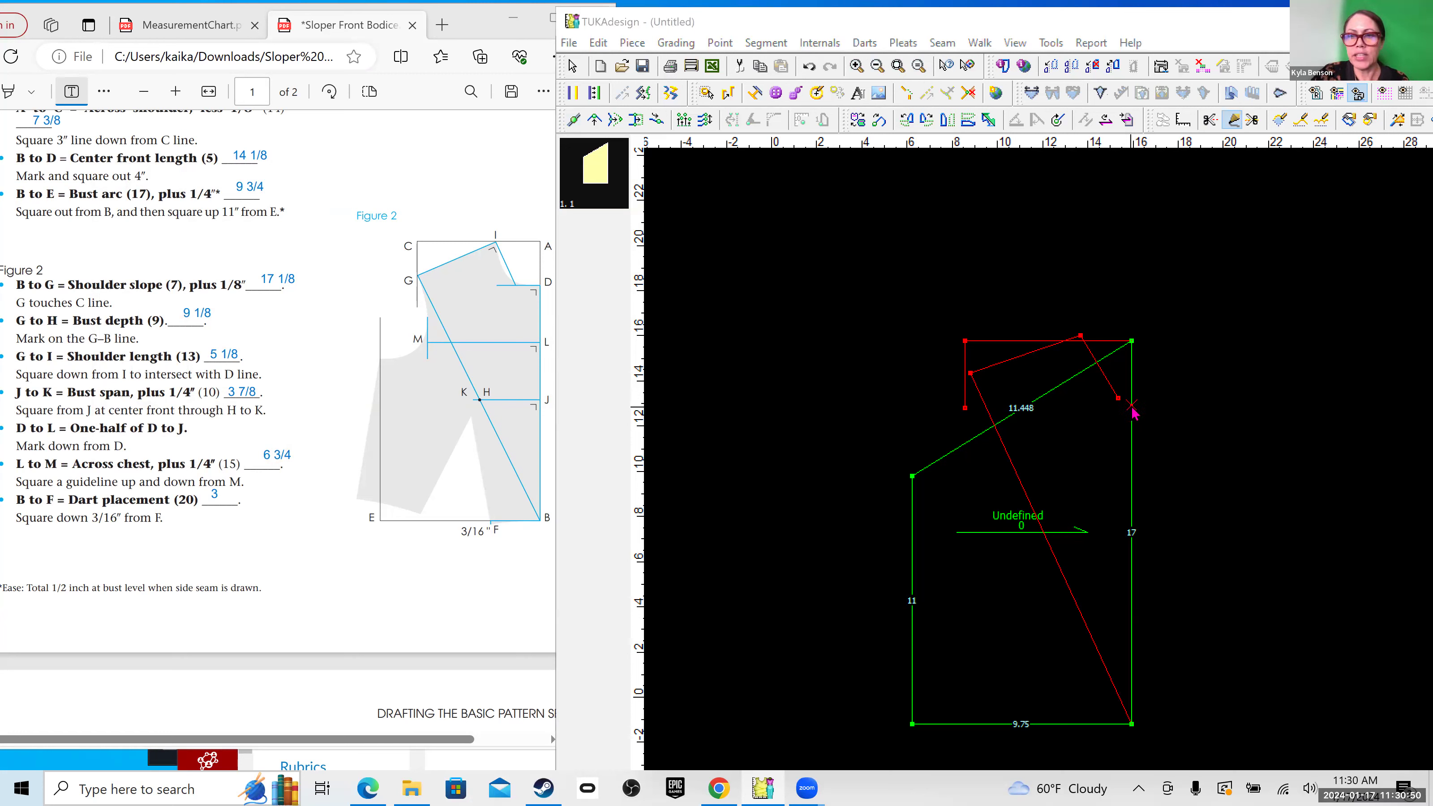
{"action": "key", "text": "Return"}
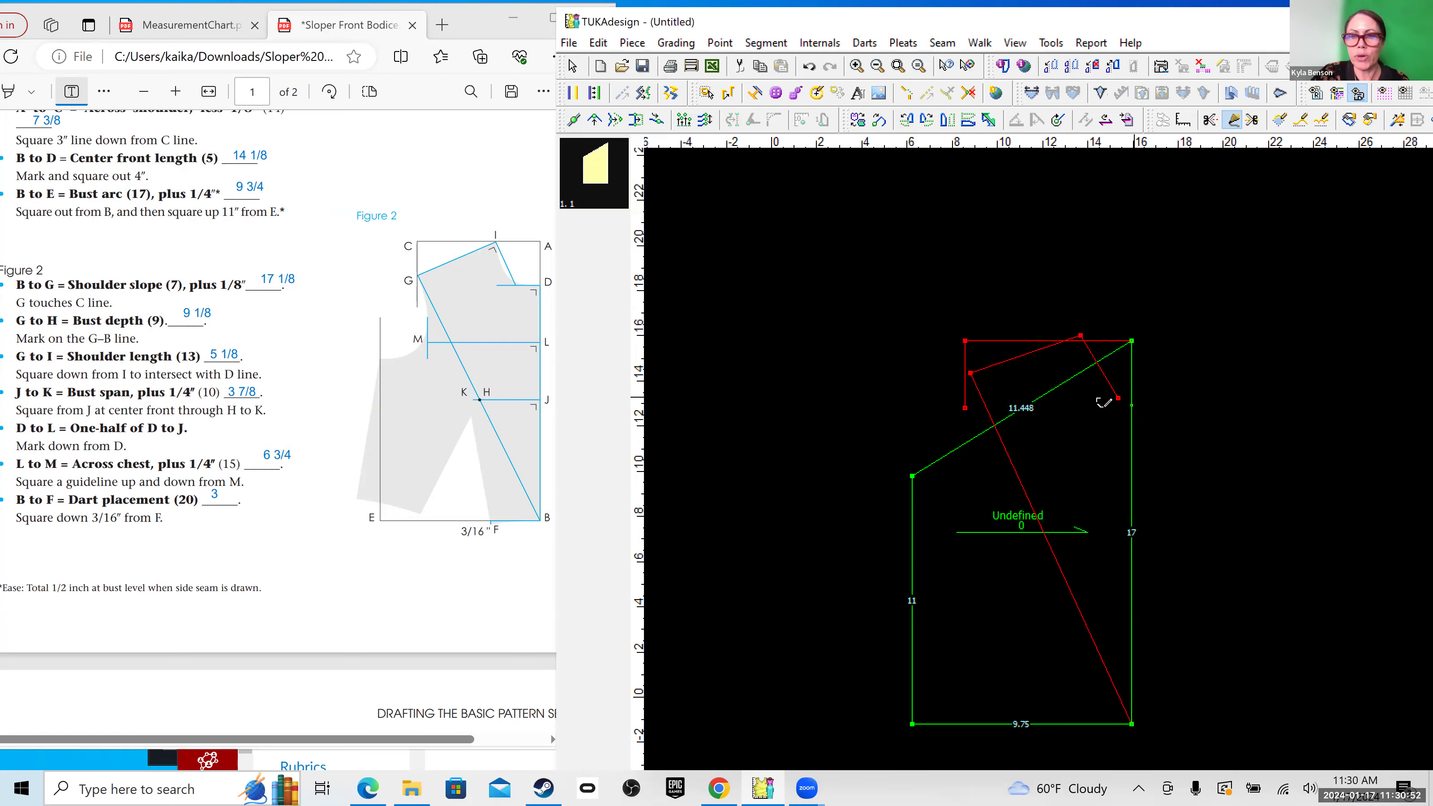
Step: Draw a connected 3-inch horizontal line leftward with X -3 and Y 0
{"action": "left_click", "coordinate": [1066, 405]}
{"action": "key", "text": "BackSpace"}
{"action": "type", "text": "-3"}
{"action": "left_click_drag", "start_coordinate": [767, 405], "coordinate": [701, 400]}
{"action": "type", "text": "0"}
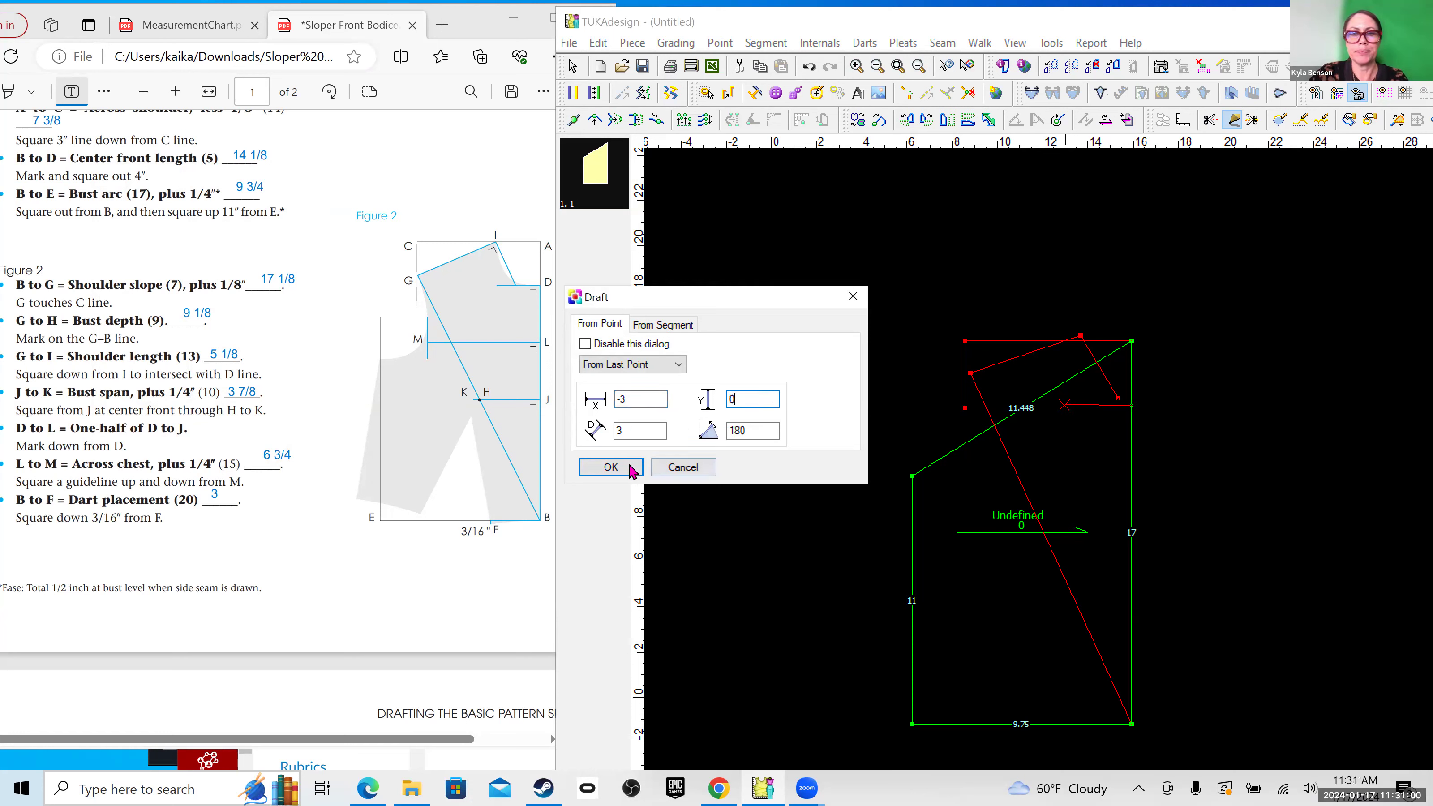
{"action": "left_click", "coordinate": [611, 467]}
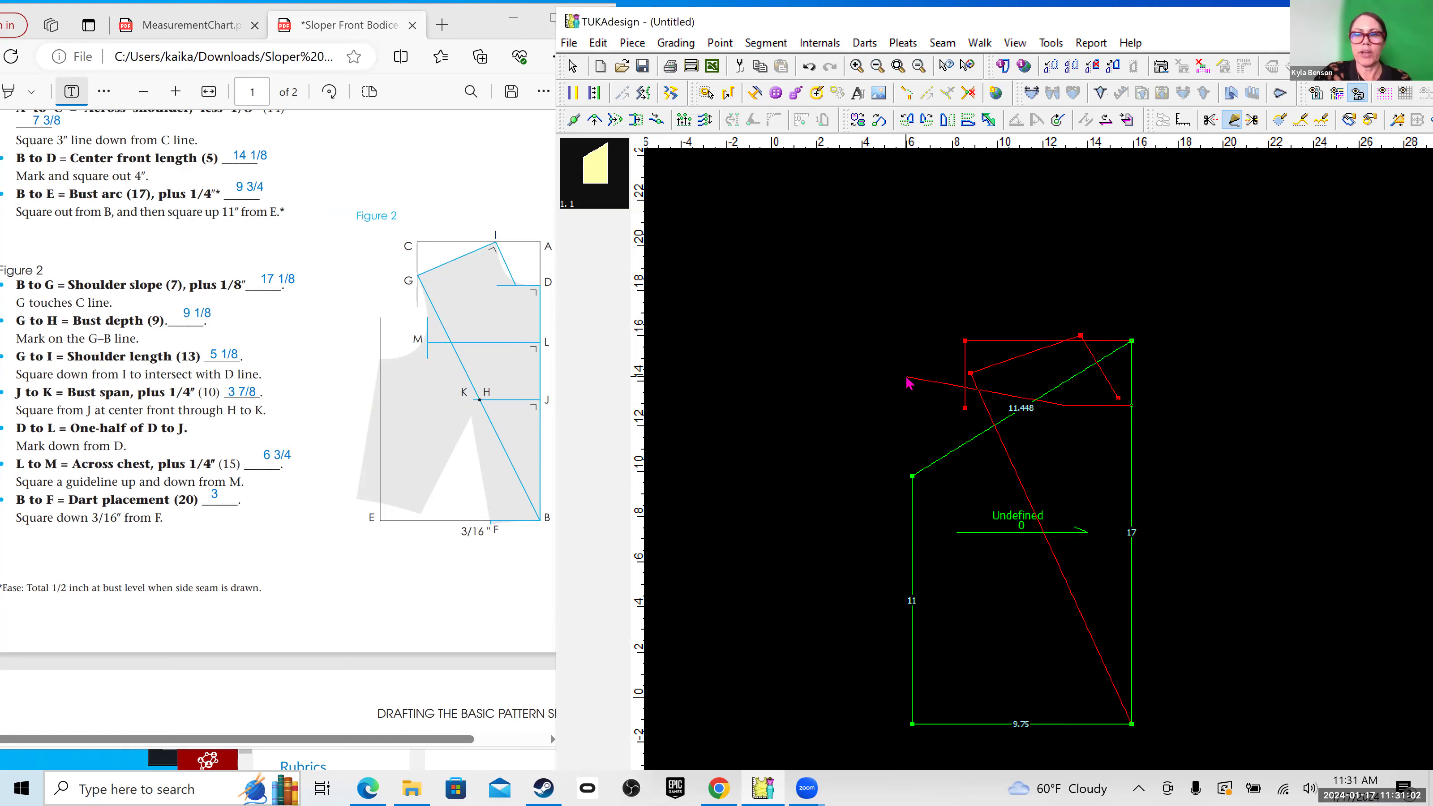
{"action": "left_click", "coordinate": [1001, 459]}
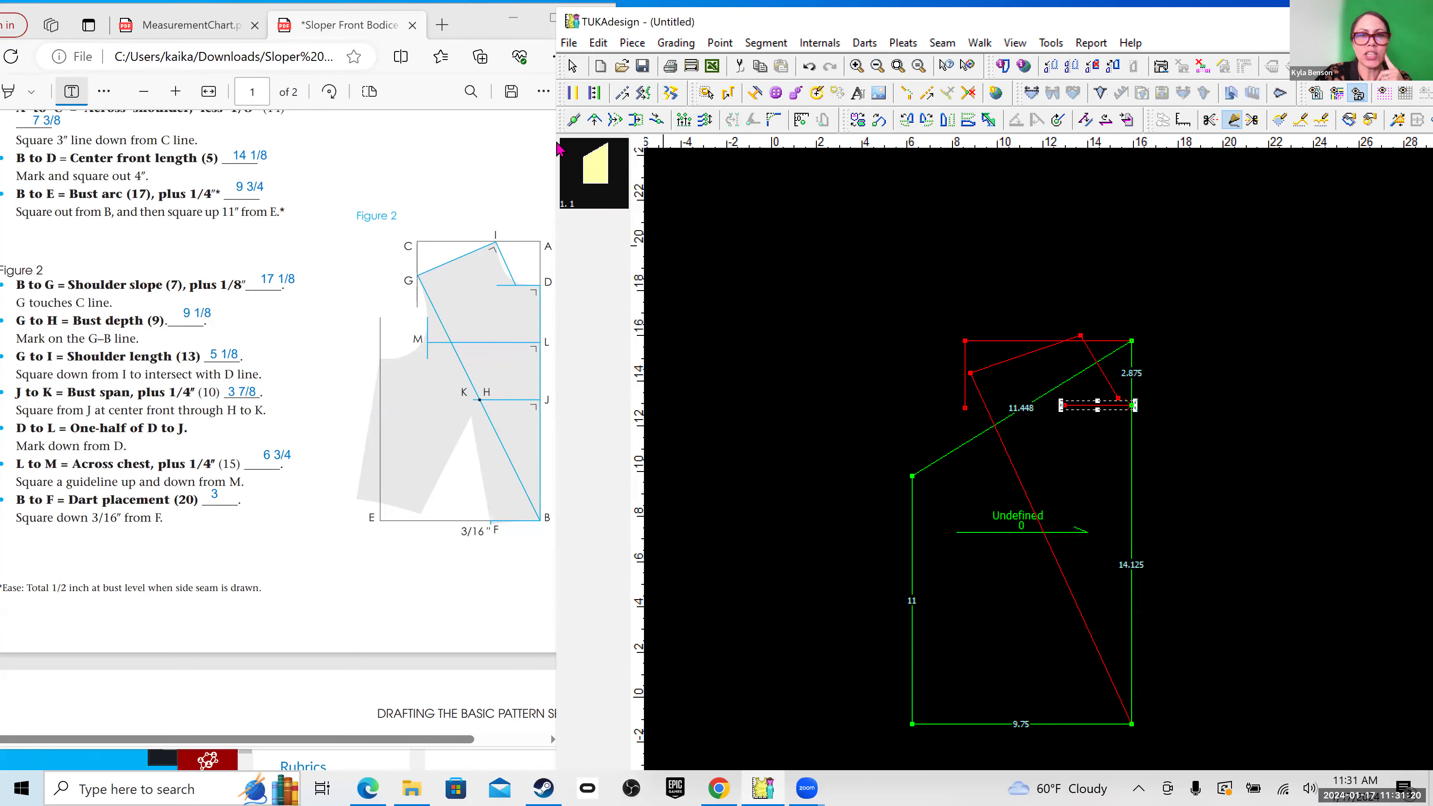
Step: Add the bust depth point 9 1/8 along the red diagonal
{"action": "left_click", "coordinate": [573, 119]}
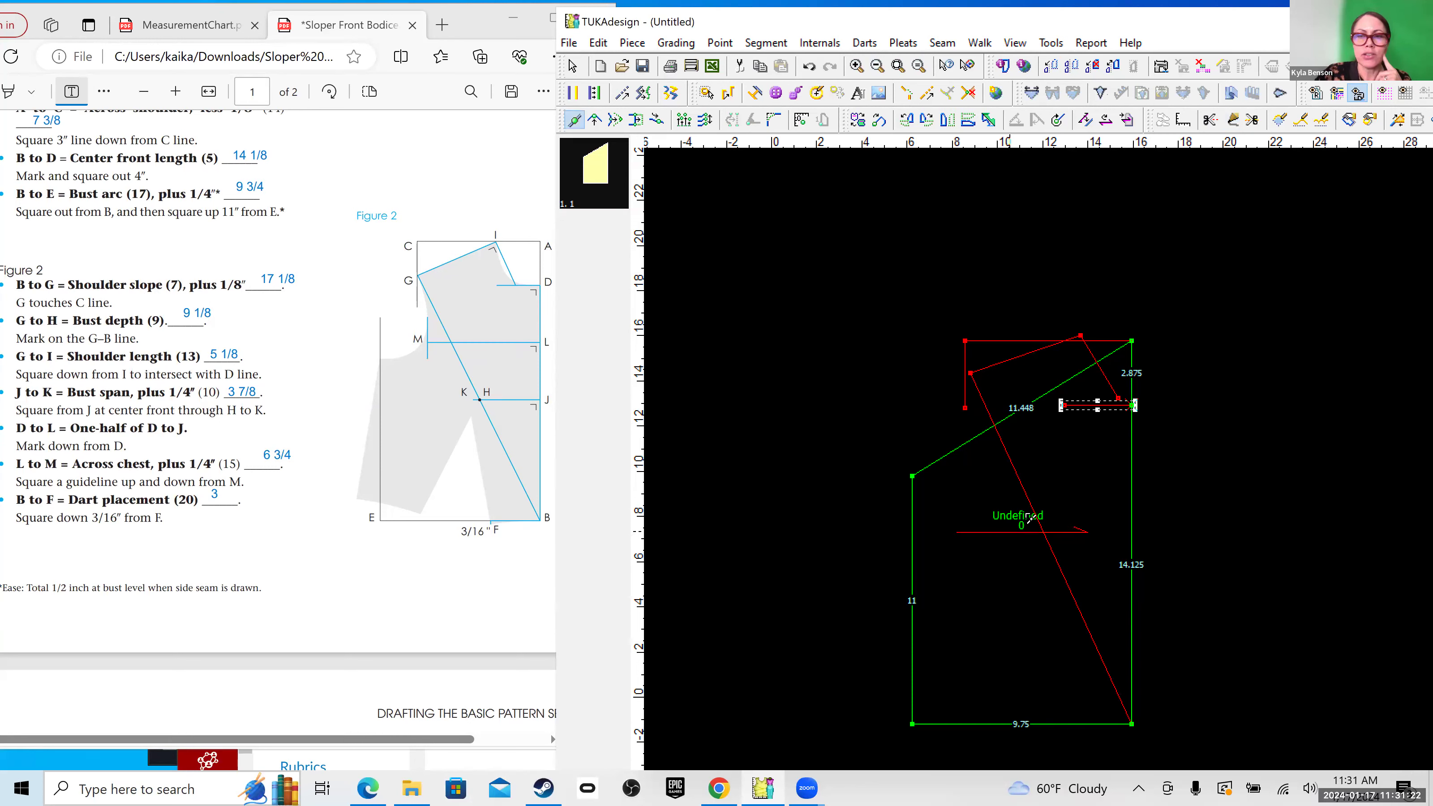
{"action": "left_click", "coordinate": [1054, 555]}
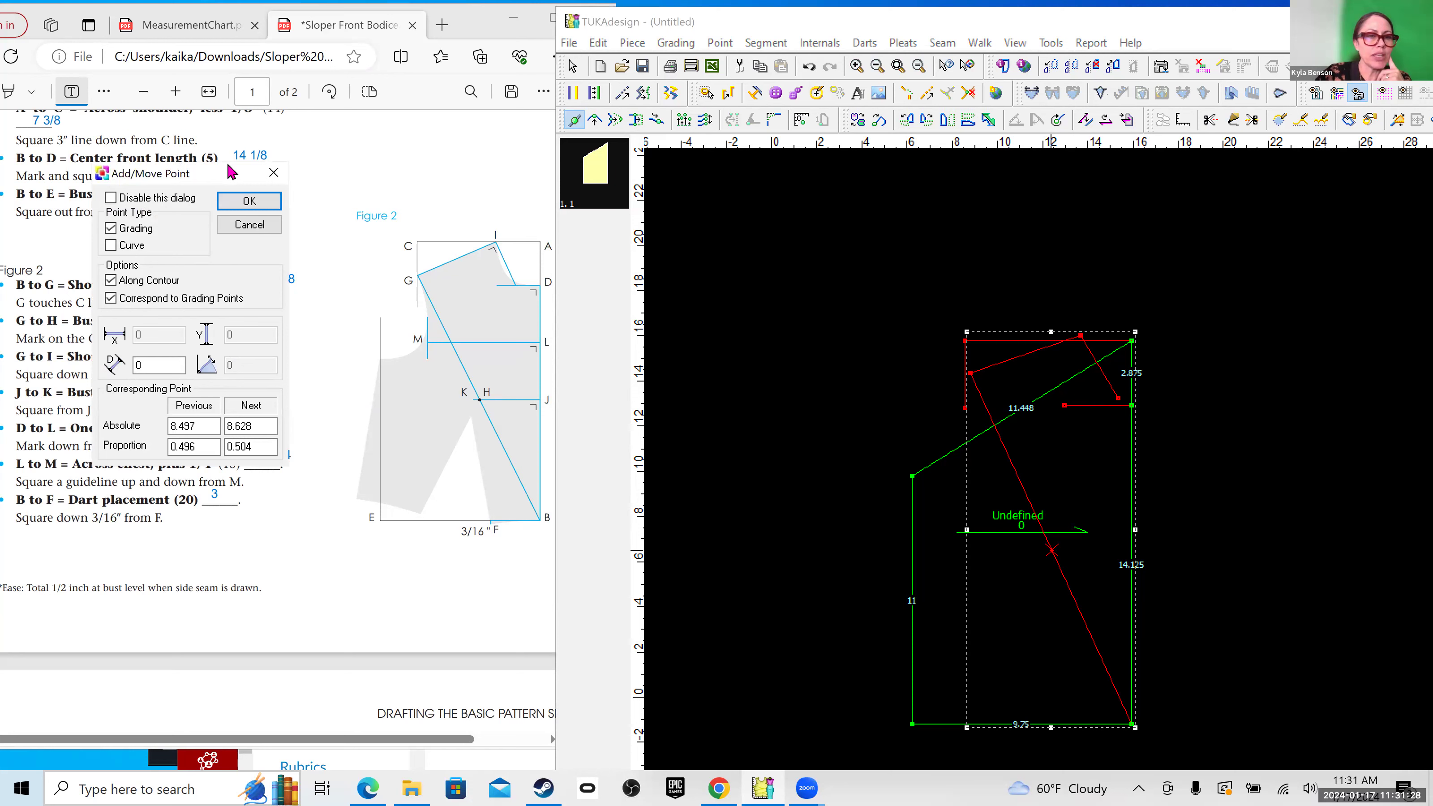
{"action": "left_click_drag", "start_coordinate": [231, 172], "coordinate": [407, 301]}
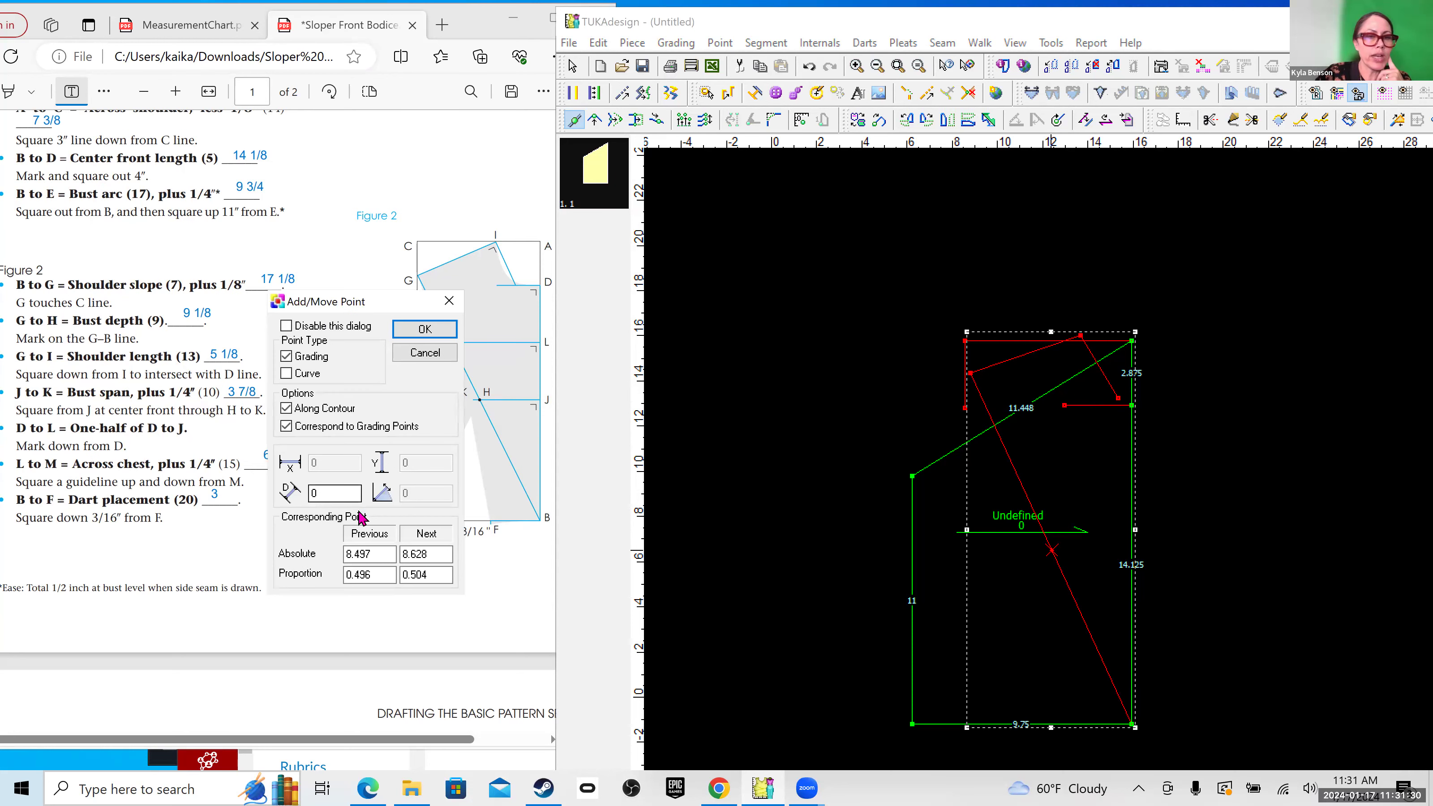
{"action": "left_click", "coordinate": [388, 554]}
{"action": "left_click_drag", "start_coordinate": [382, 555], "coordinate": [310, 555]}
{"action": "type", "text": "9 1/8"}
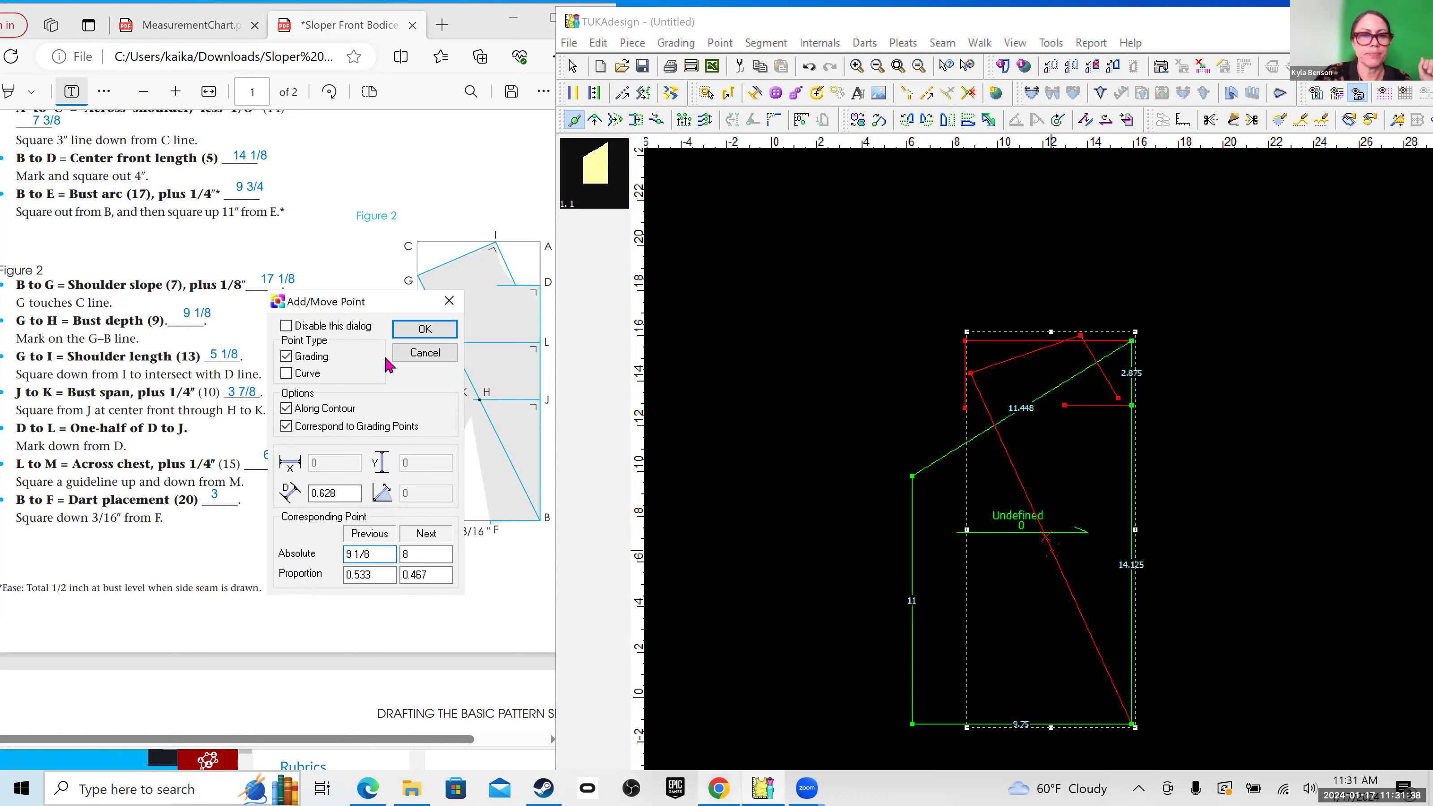
{"action": "left_click", "coordinate": [424, 329]}
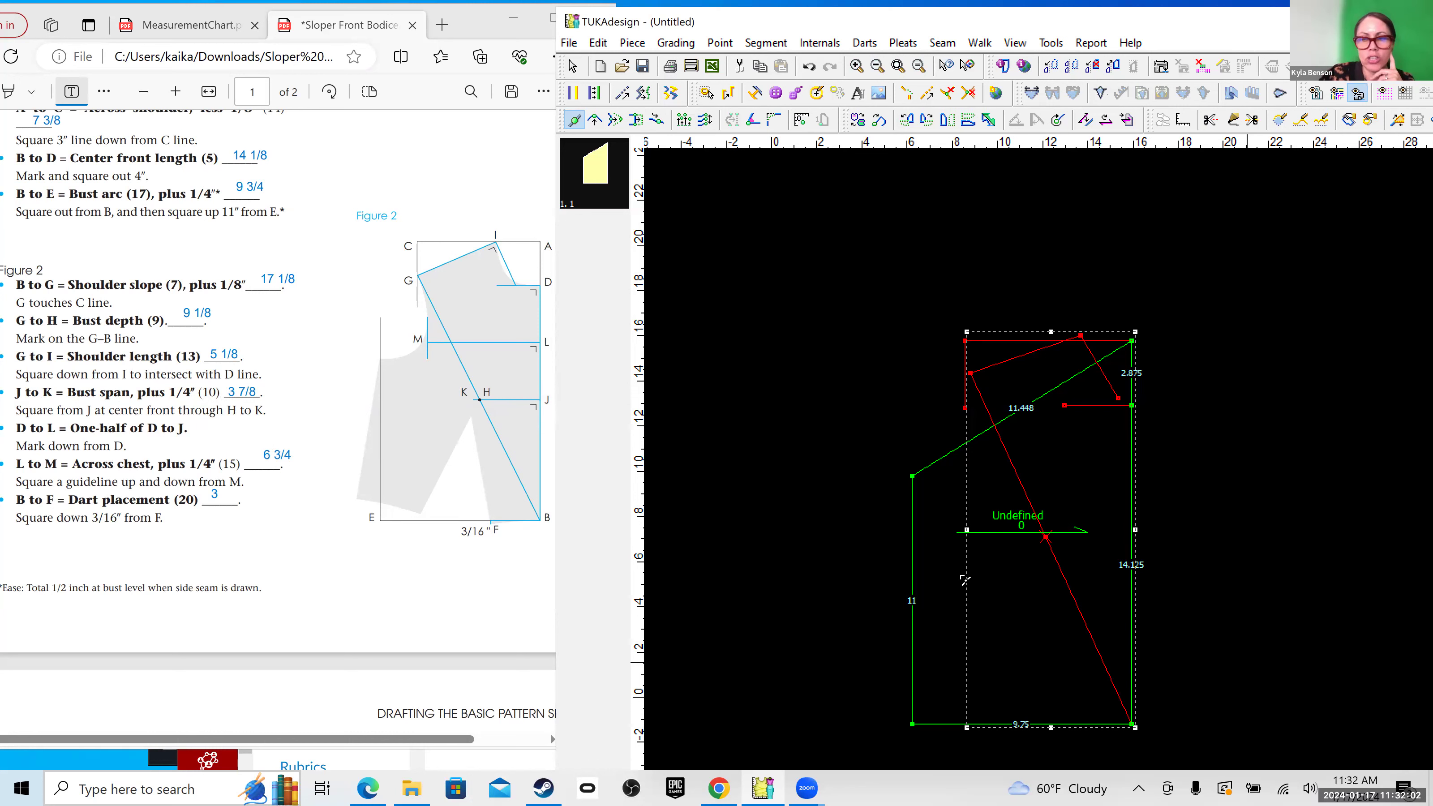
{"action": "scroll", "coordinate": [1094, 472], "scroll_direction": "up", "scroll_amount": 1}
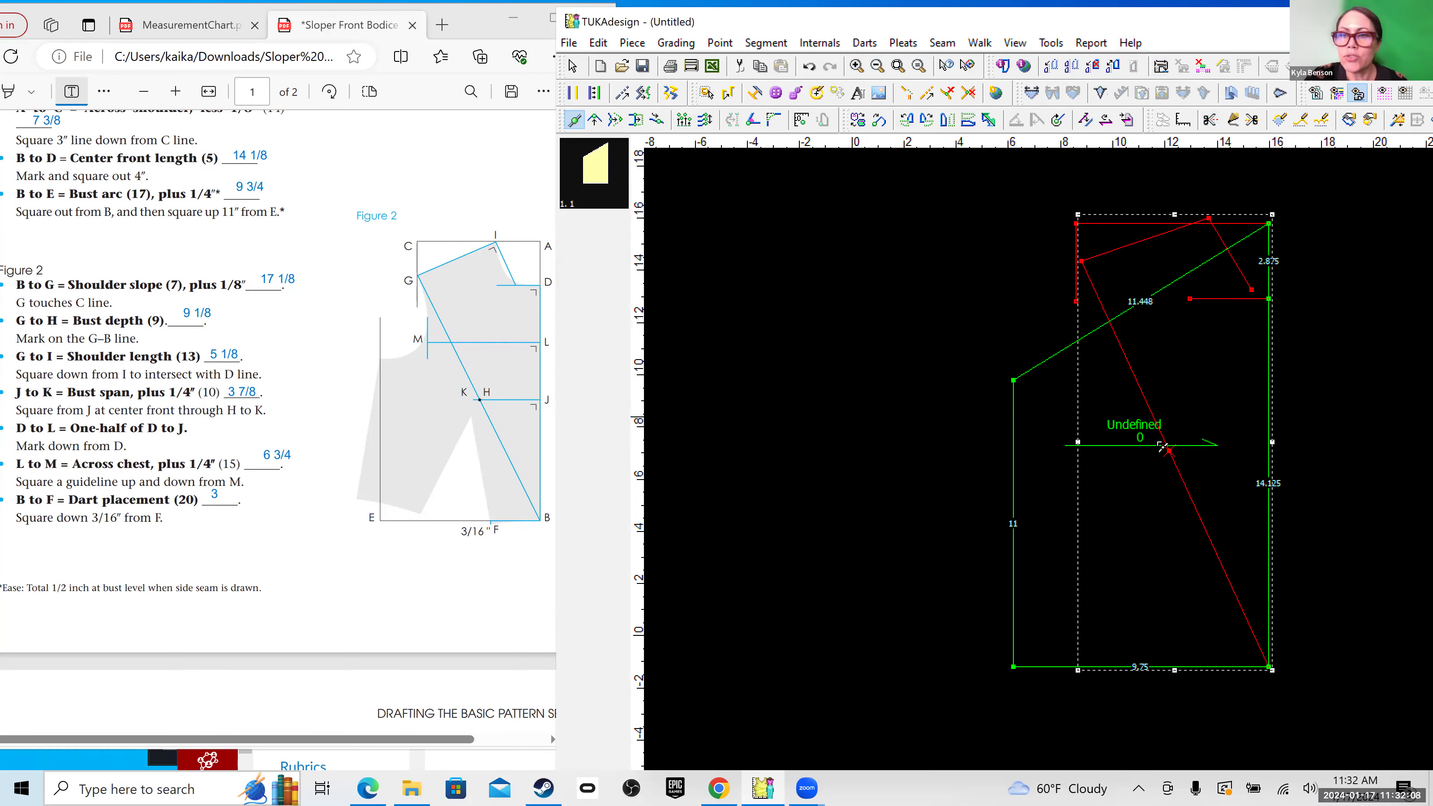
Step: Start a line from the bust depth point to the right edge with a 0 vertical offset
{"action": "left_click", "coordinate": [1234, 119]}
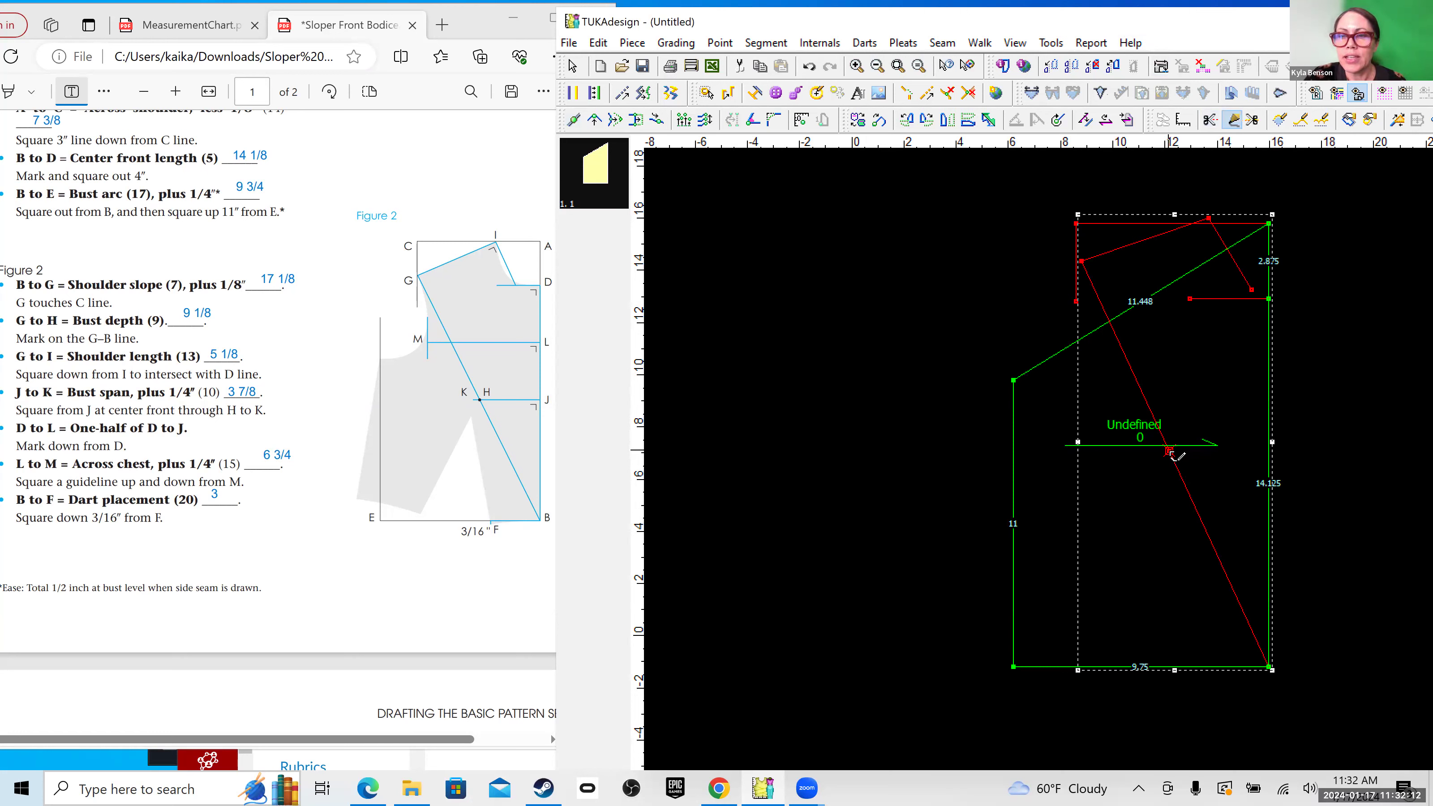
{"action": "left_click", "coordinate": [1102, 459]}
{"action": "left_click", "coordinate": [597, 466]}
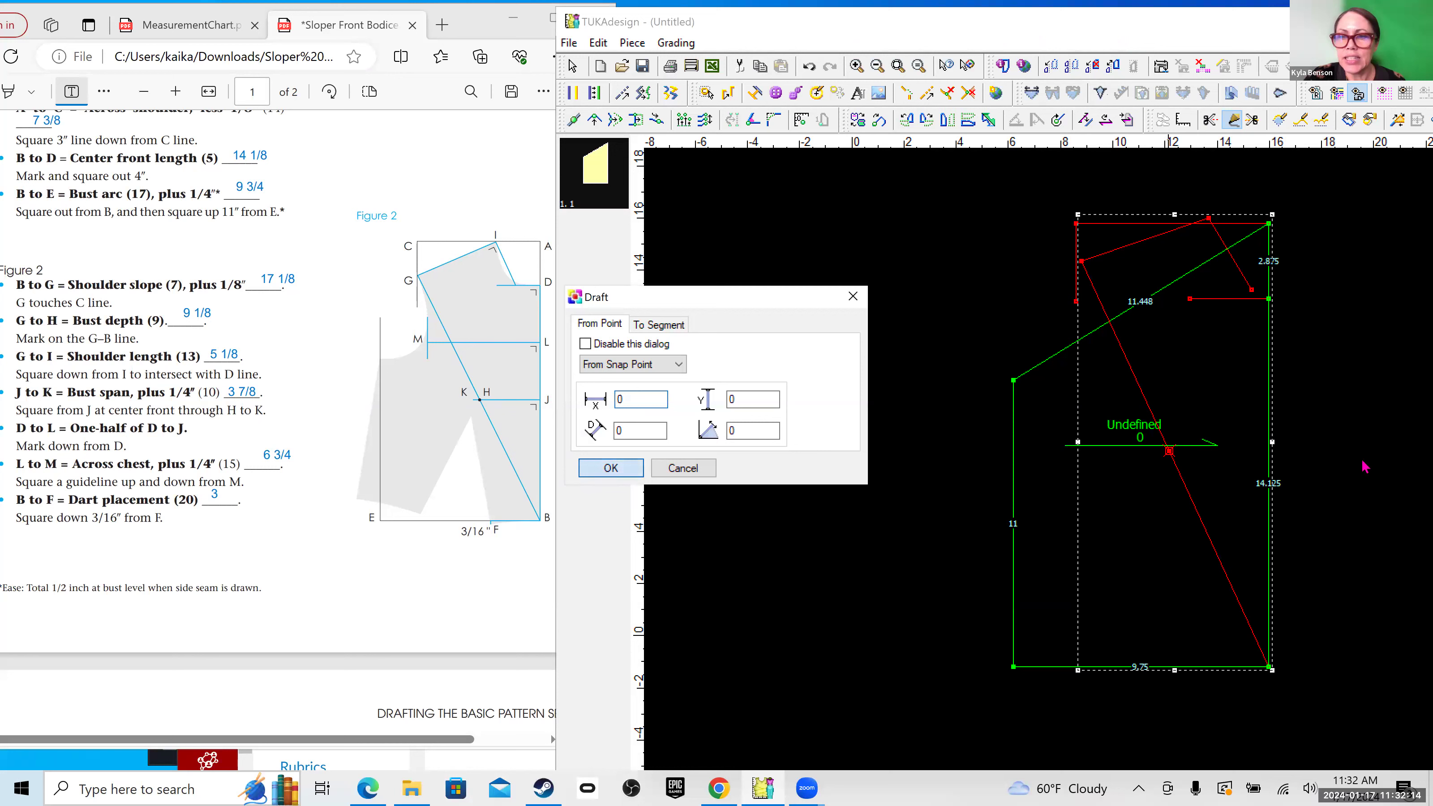
{"action": "left_click", "coordinate": [991, 458]}
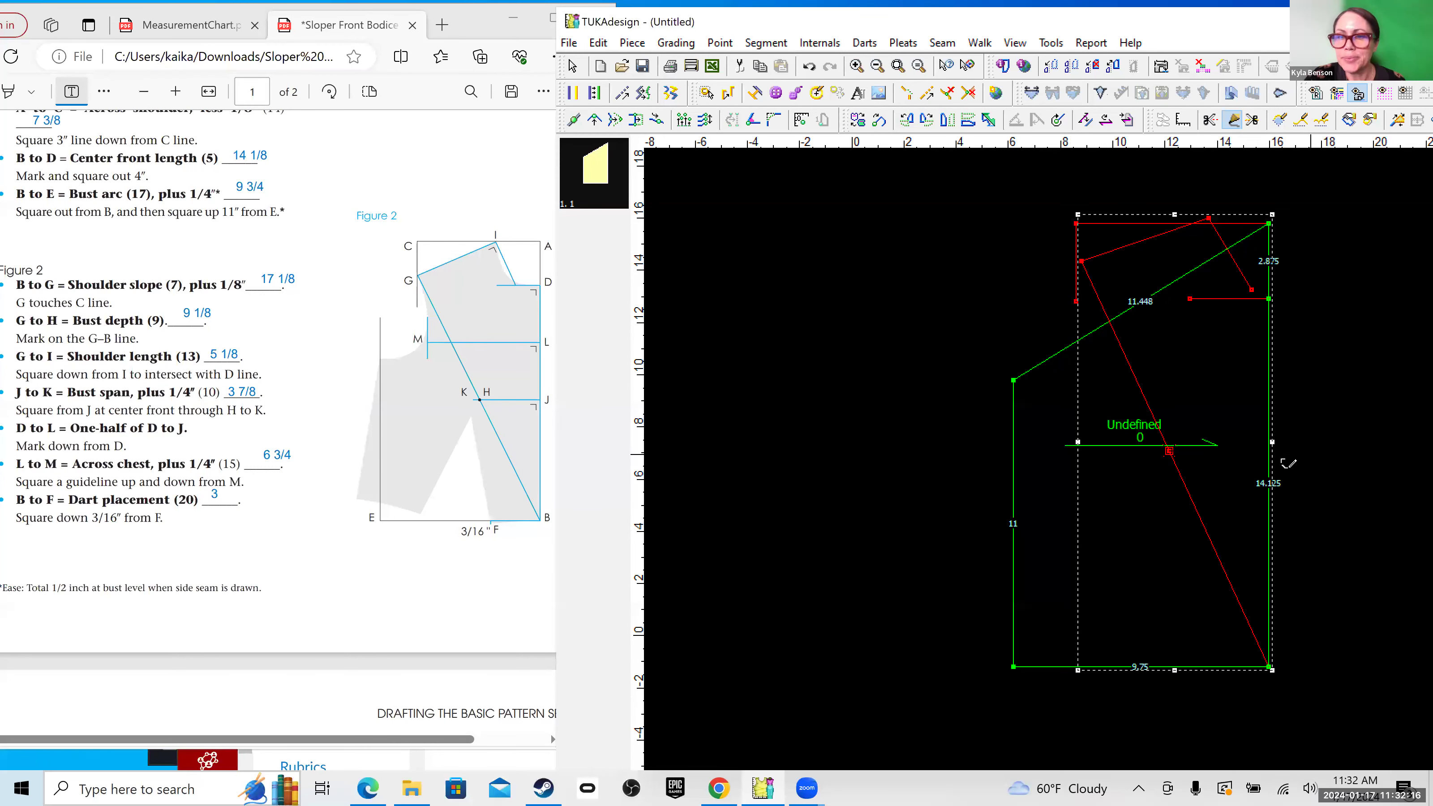
{"action": "left_click", "coordinate": [1273, 456]}
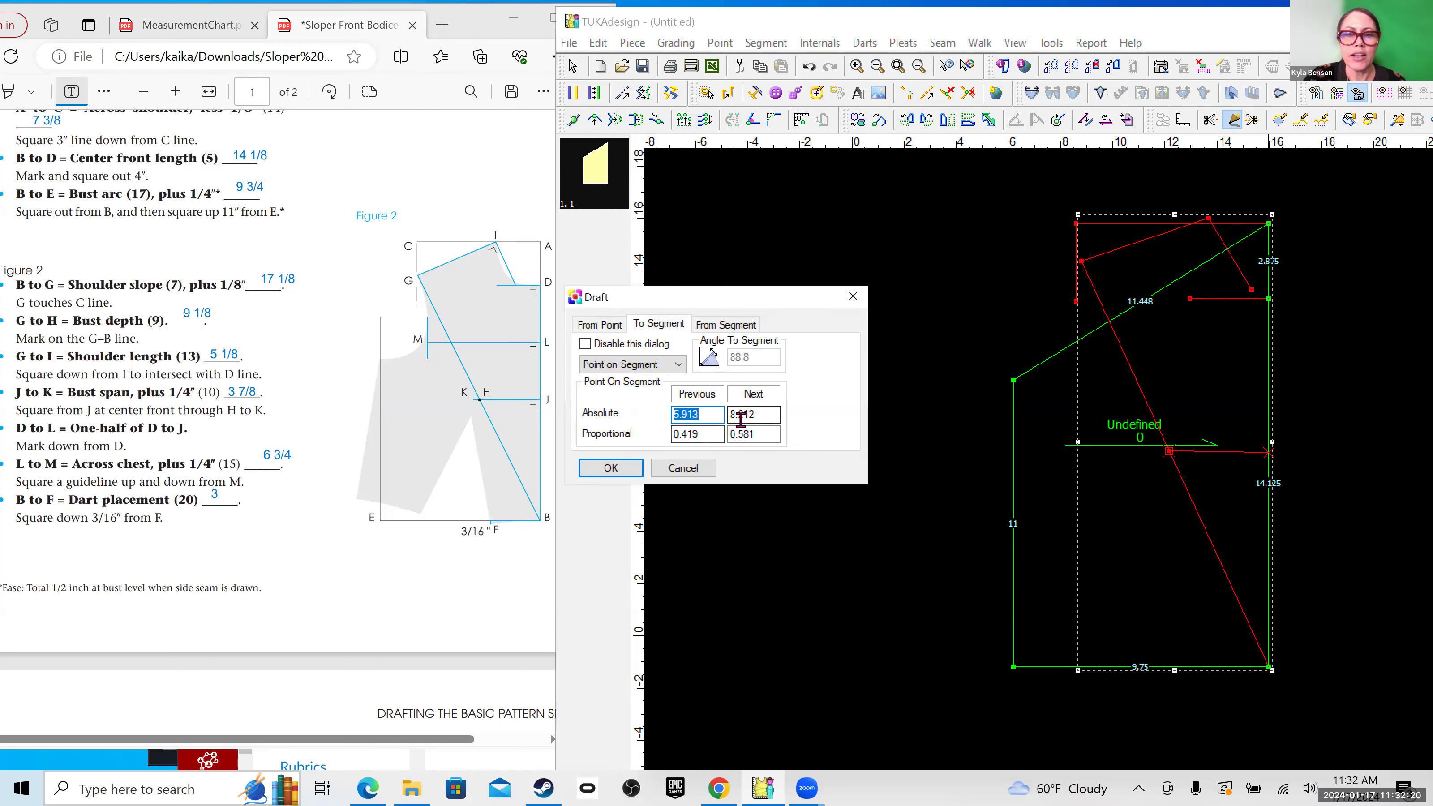
{"action": "left_click", "coordinate": [600, 324]}
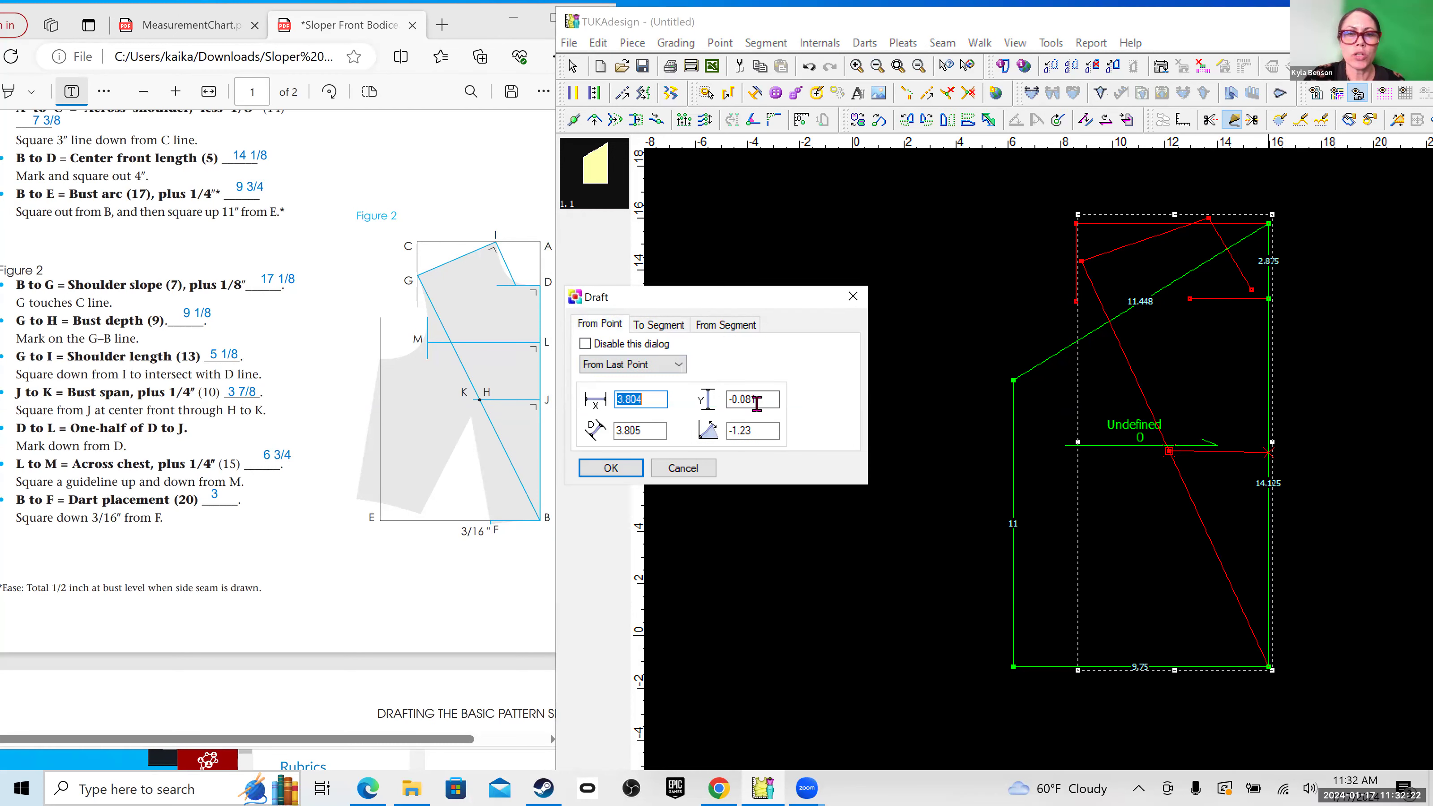
{"action": "left_click_drag", "start_coordinate": [758, 400], "coordinate": [716, 398]}
{"action": "type", "text": "0"}
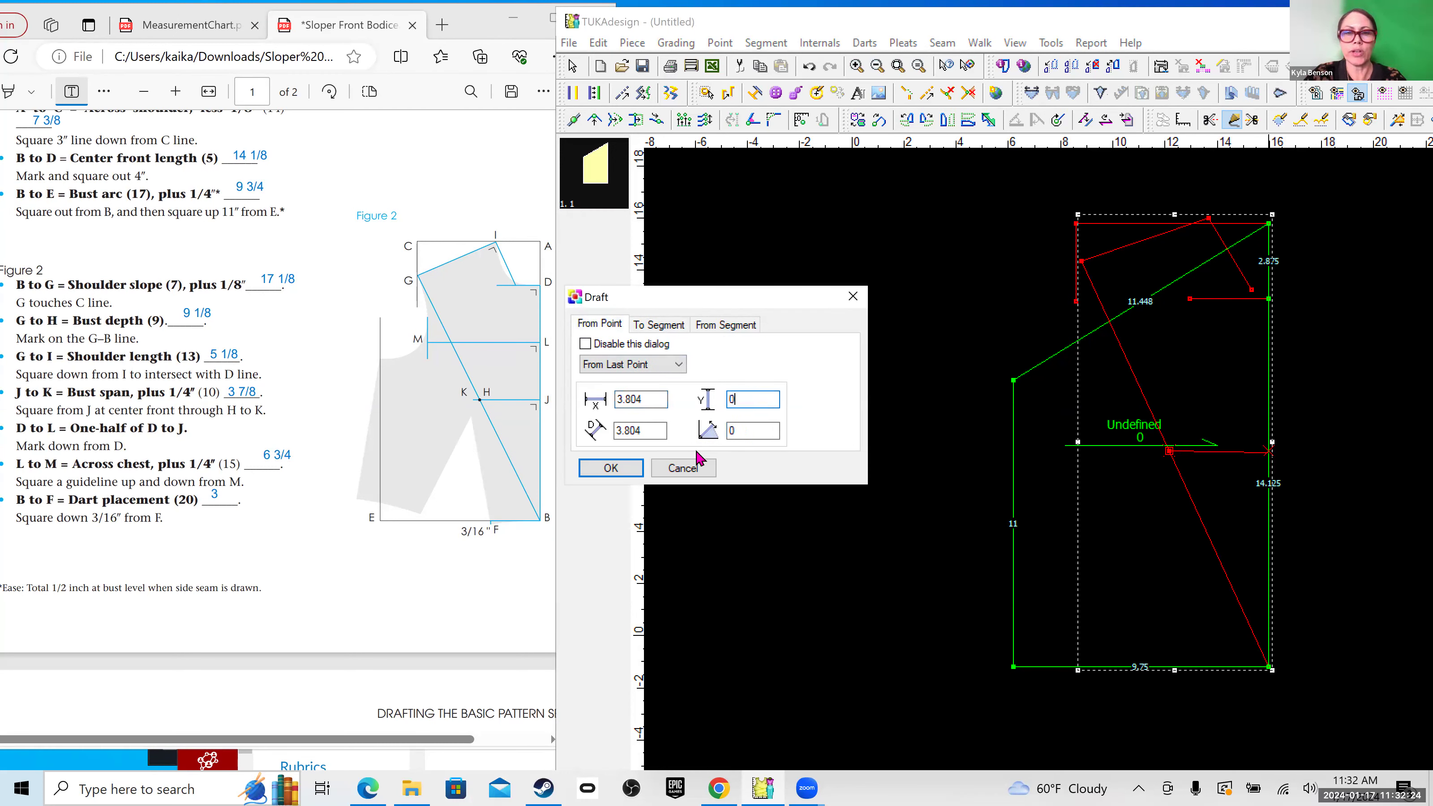